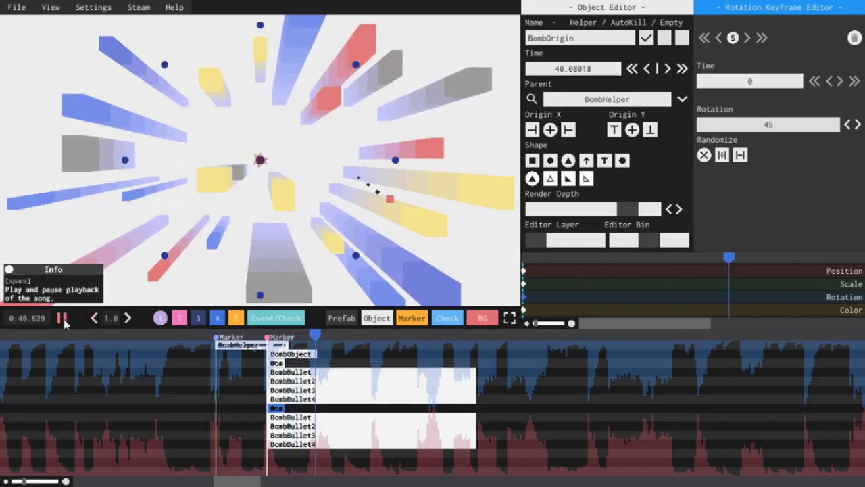
Play the finished bomb animation from the start as a preview, then stop playback.
left_click(63, 319)
left_click(64, 318)
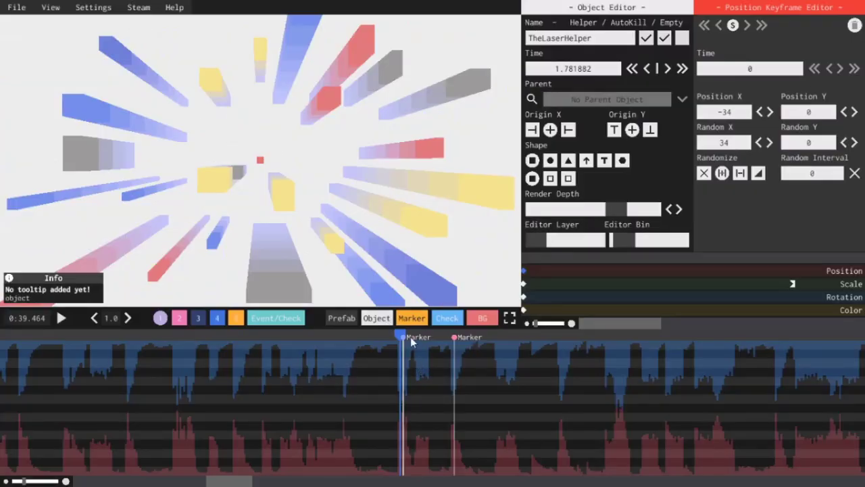
Create a circle object named BombHelper at the 39.486-second blue marker.
left_click(376, 318)
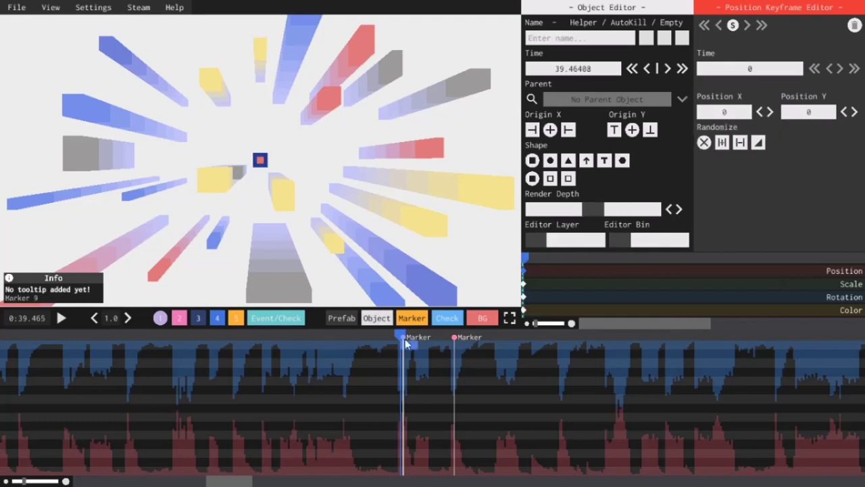
left_click(550, 161)
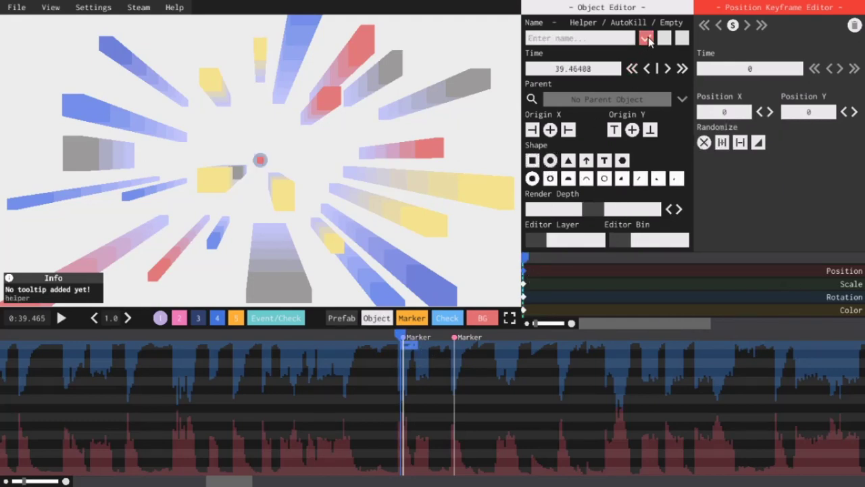
left_click(593, 39)
type("BombHelper")
left_click(410, 336)
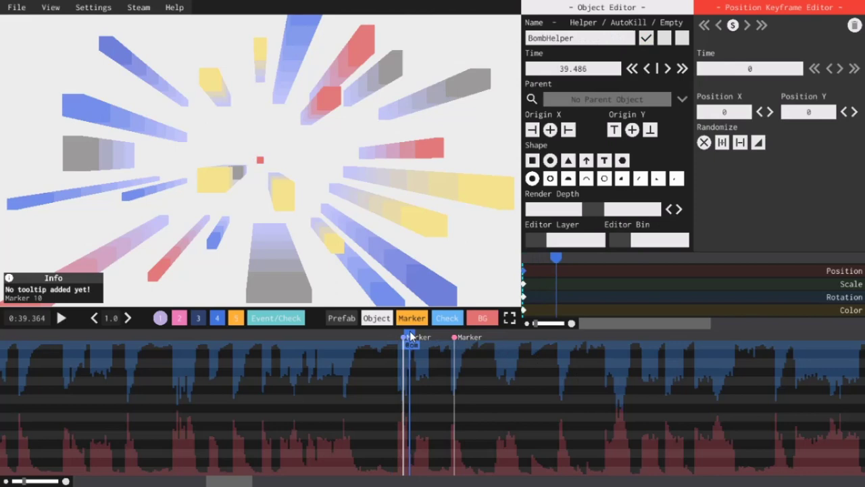
Set BombHelper's starting scale to 0 by 0 and add a scale keyframe about 0.22 s later.
left_click(524, 284)
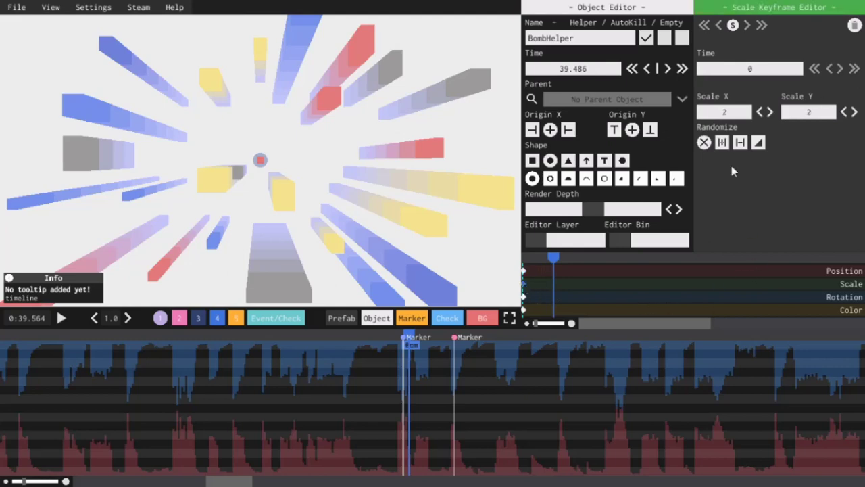
left_click(734, 113)
type("00")
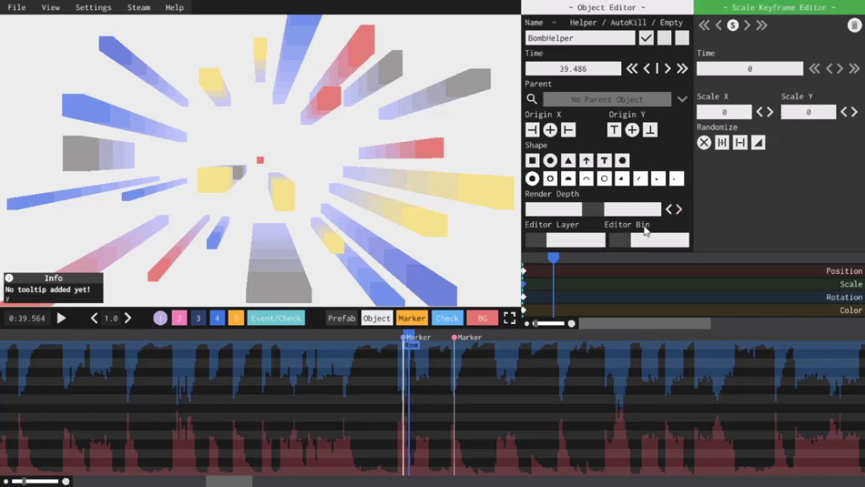
left_click(549, 260)
left_click_drag(549, 260, 610, 269)
double_click(612, 283)
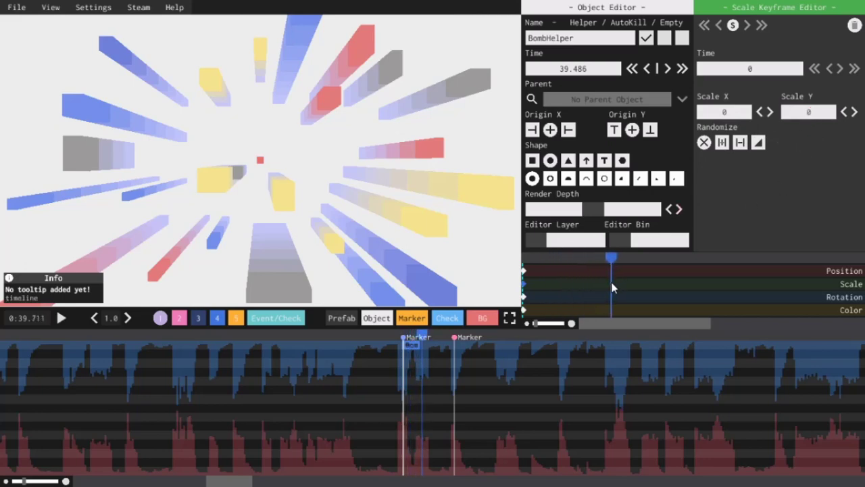
Give the new keyframe scale 4 by 4 with OutCirc easing, then play back to check.
left_click(724, 142)
type("4")
left_click(805, 143)
type("4")
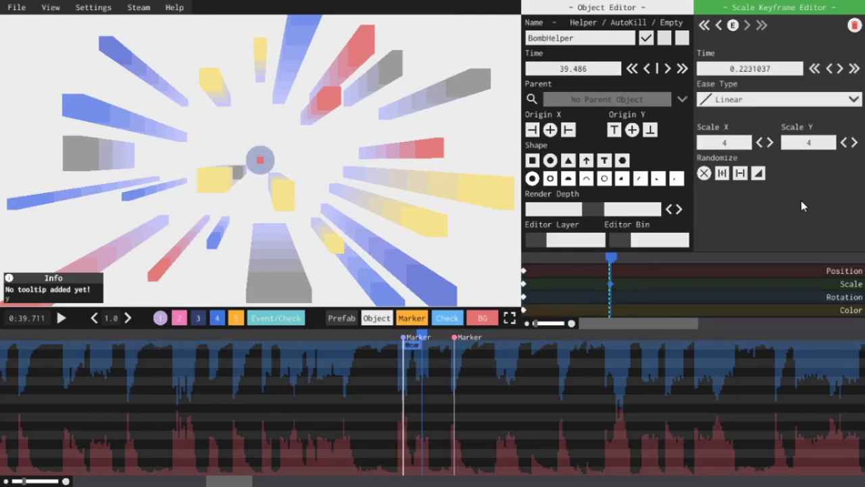
left_click(795, 100)
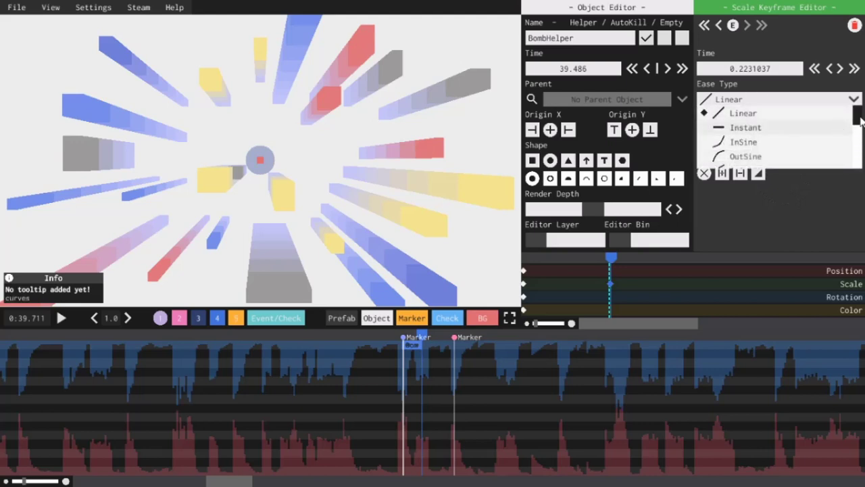
left_click_drag(862, 121, 861, 152)
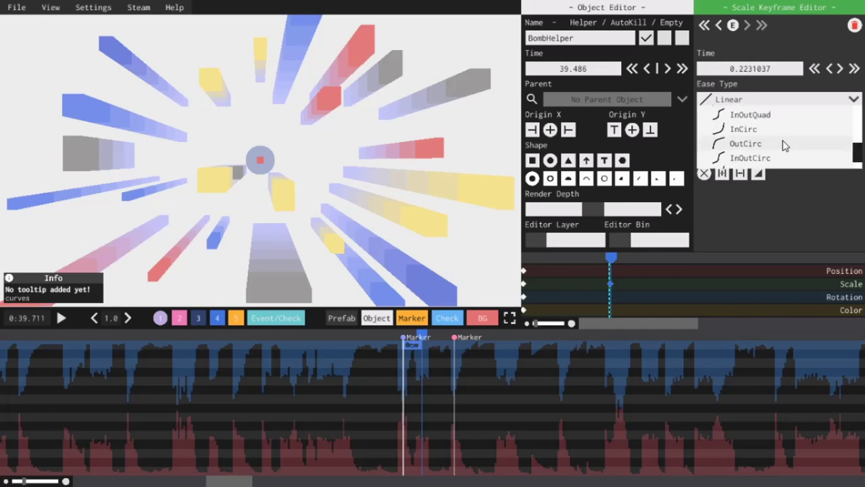
left_click(755, 145)
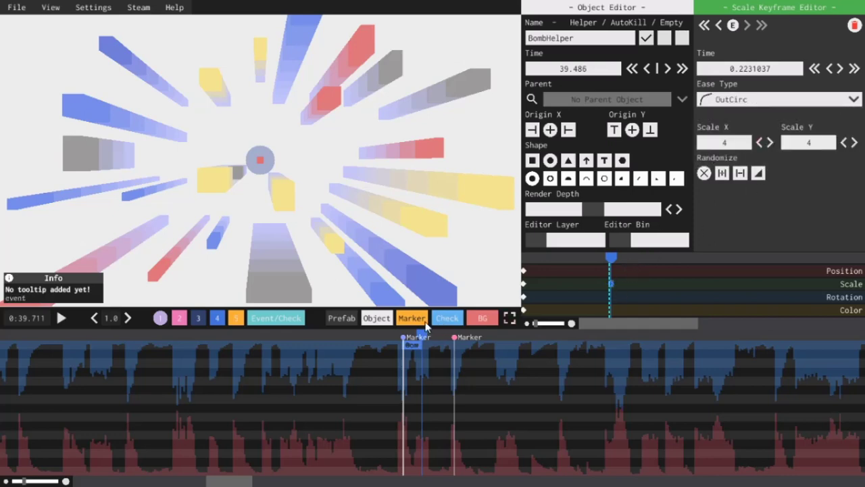
left_click_drag(394, 330, 384, 334)
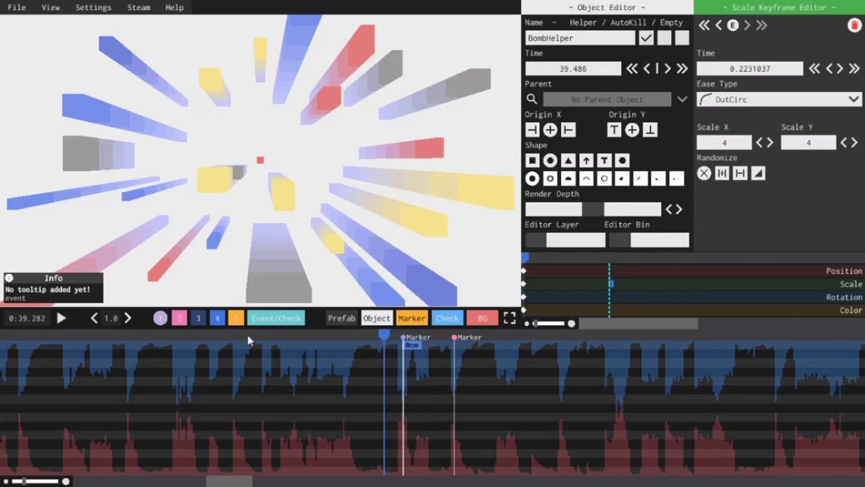
left_click(65, 319)
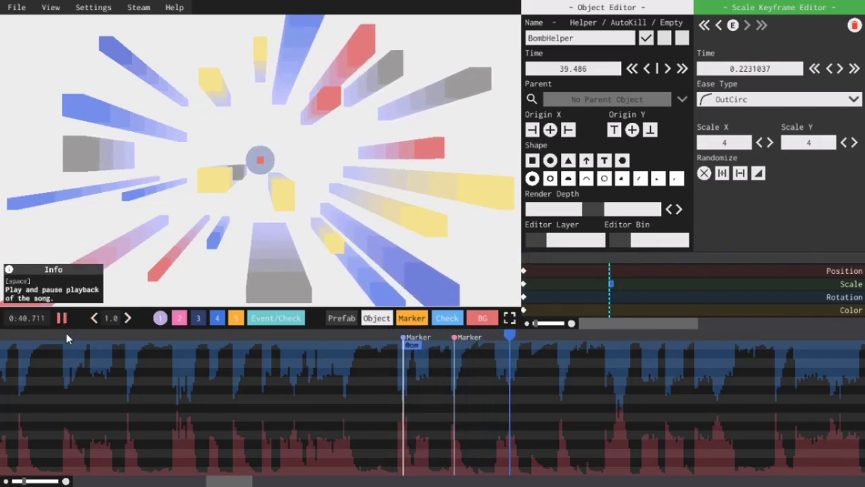
left_click(413, 355)
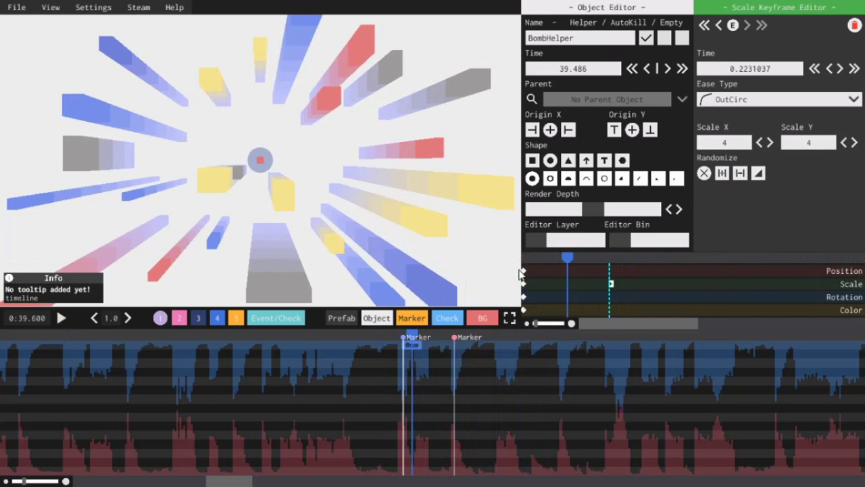
Paste a copy of BombHelper at the 40.08 marker one row lower and rename it BombObject.
left_click(454, 338)
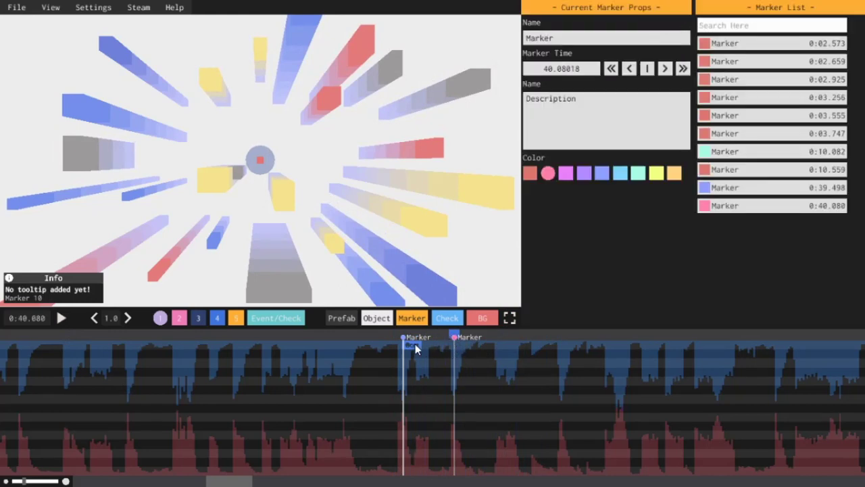
left_click(415, 343)
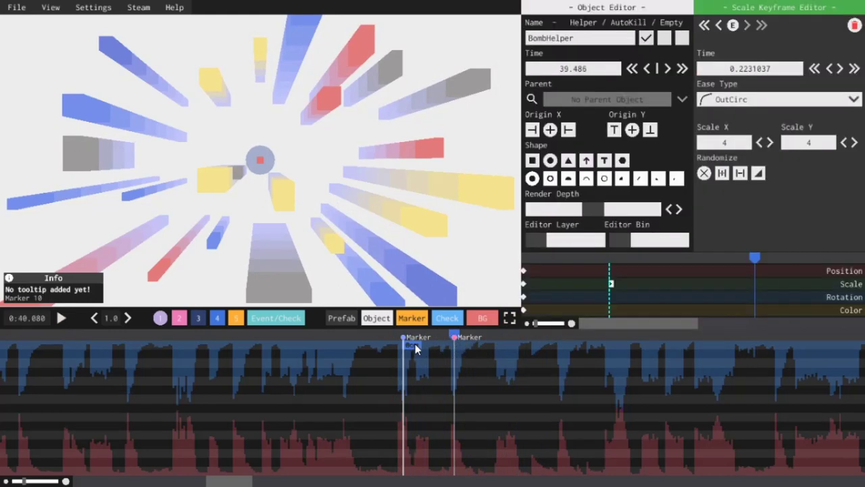
key("ctrl+c")
key("ctrl+v")
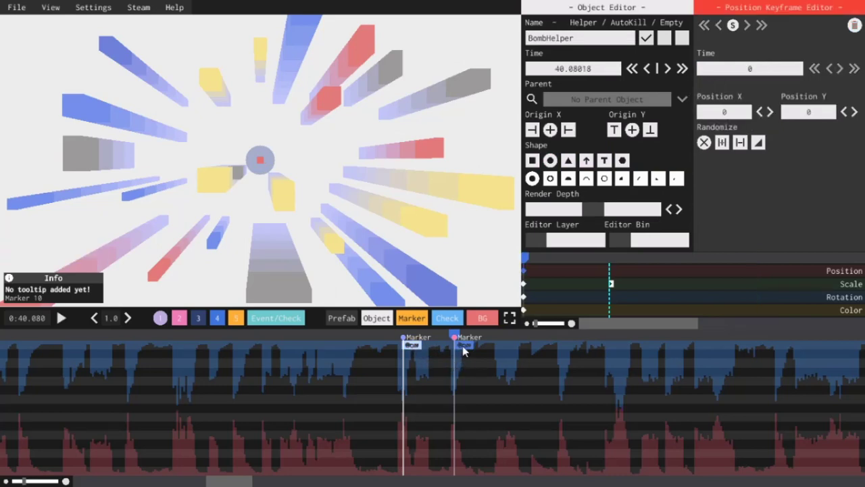
left_click_drag(462, 347, 465, 354)
left_click(647, 39)
left_click(592, 41)
left_click(596, 43)
key("BackSpace")
key("BackSpace")
key("BackSpace")
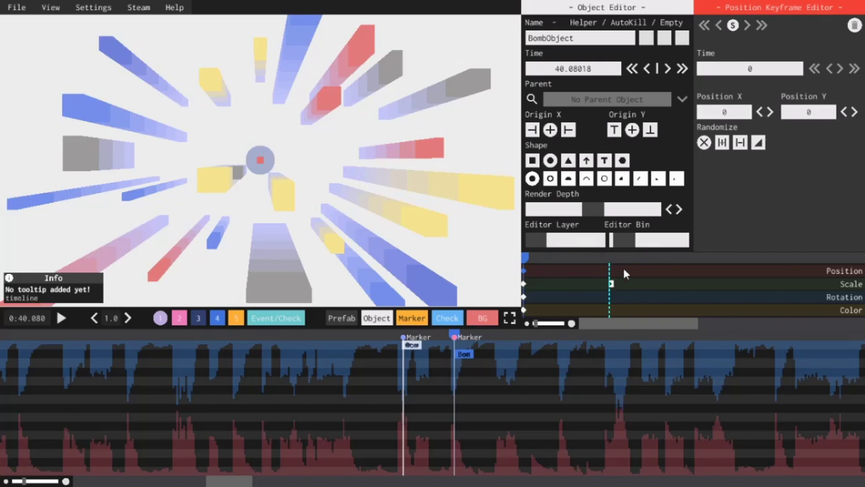
Add BombObject scale keyframes holding 4 at 0.44 s and shrinking to 0 at 0.57 s with InSine.
left_click(695, 283)
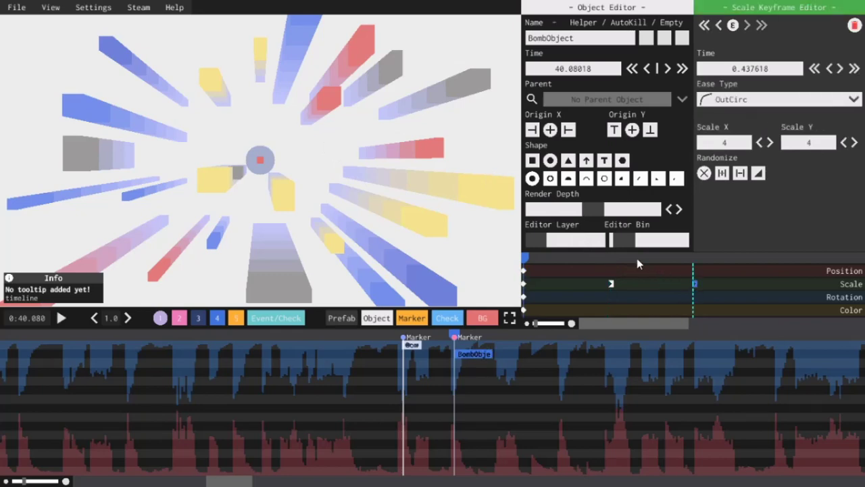
left_click_drag(610, 259, 747, 292)
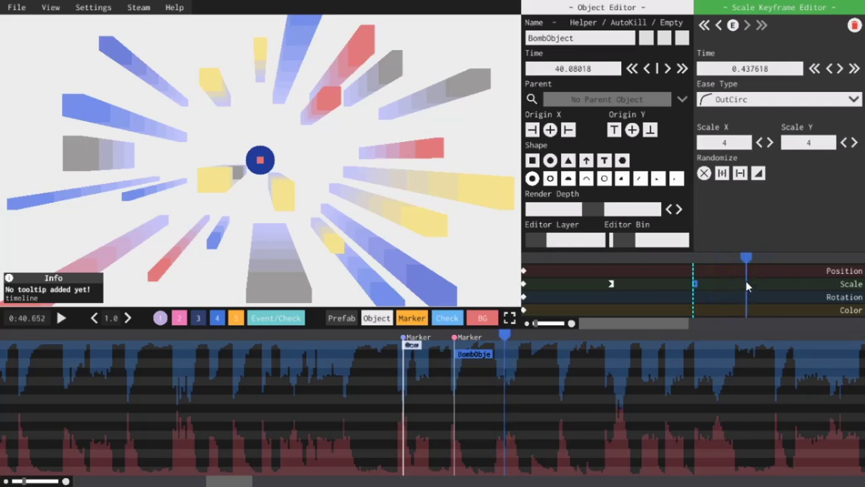
left_click(749, 285)
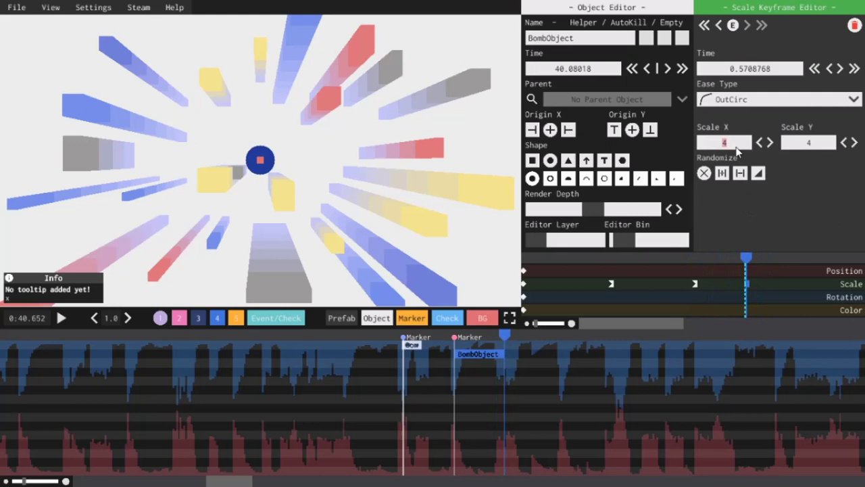
type("0")
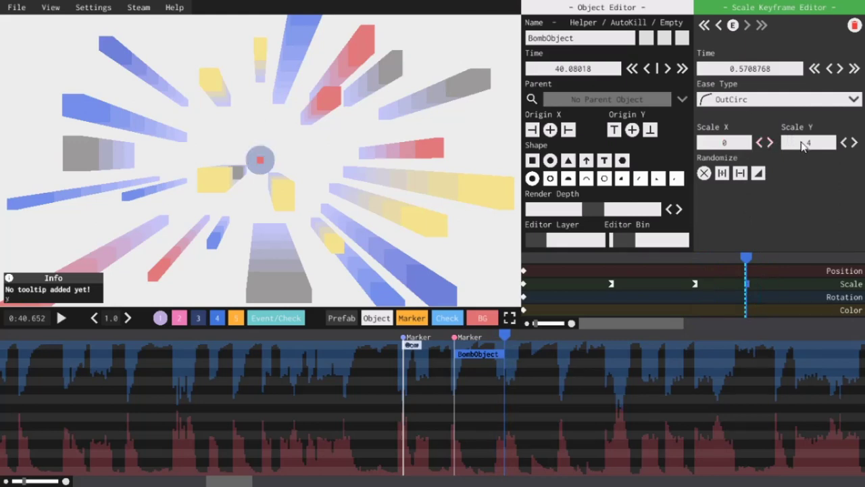
type("0")
left_click(855, 100)
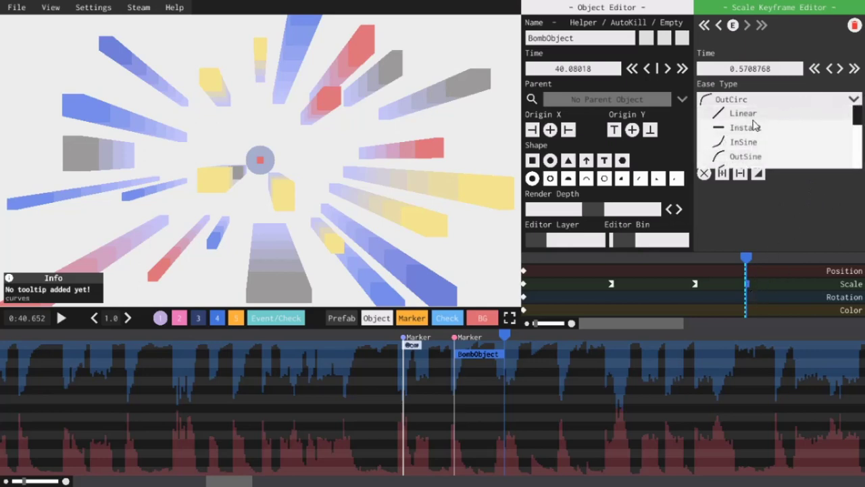
left_click(742, 143)
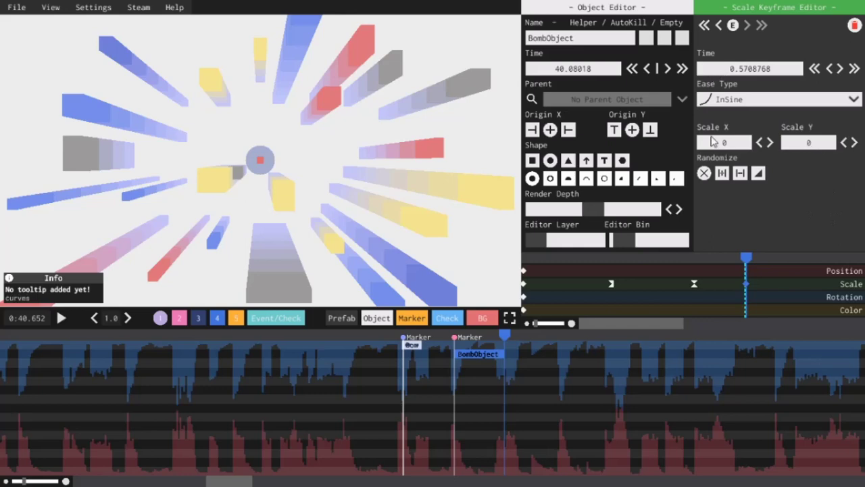
Switch the first growth keyframe to OutElastic easing and play back the bomb.
left_click(611, 283)
left_click(611, 259)
left_click_drag(610, 260, 614, 262)
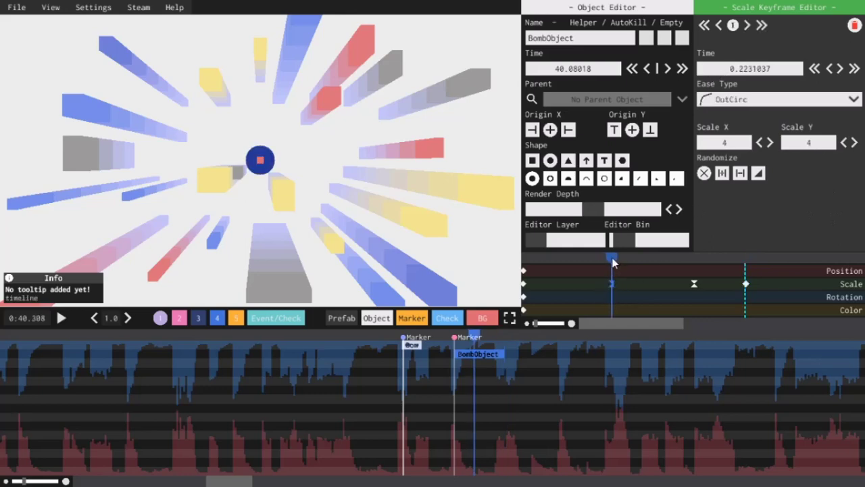
left_click(856, 101)
scroll(860, 124, "down", 2)
scroll(858, 123, "down", 2)
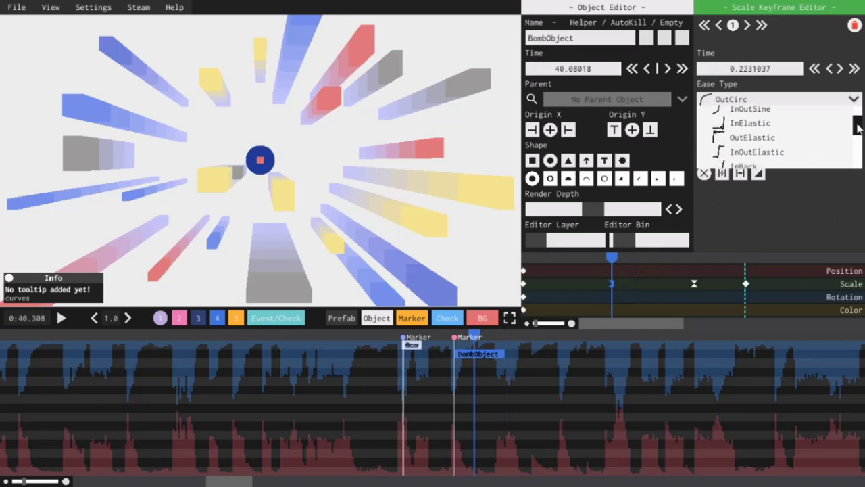
left_click(770, 134)
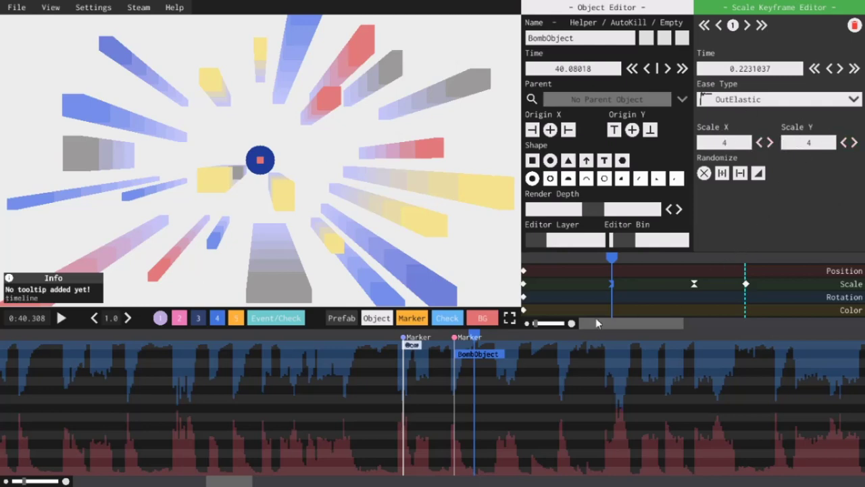
left_click(351, 338)
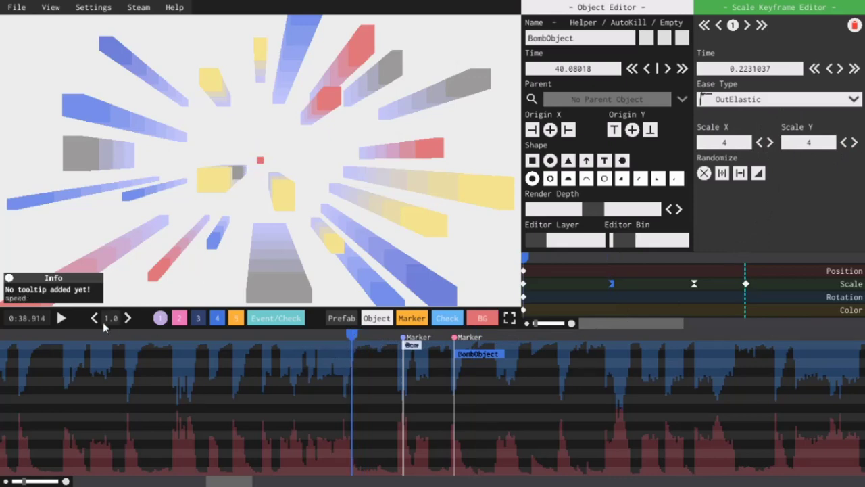
left_click(63, 321)
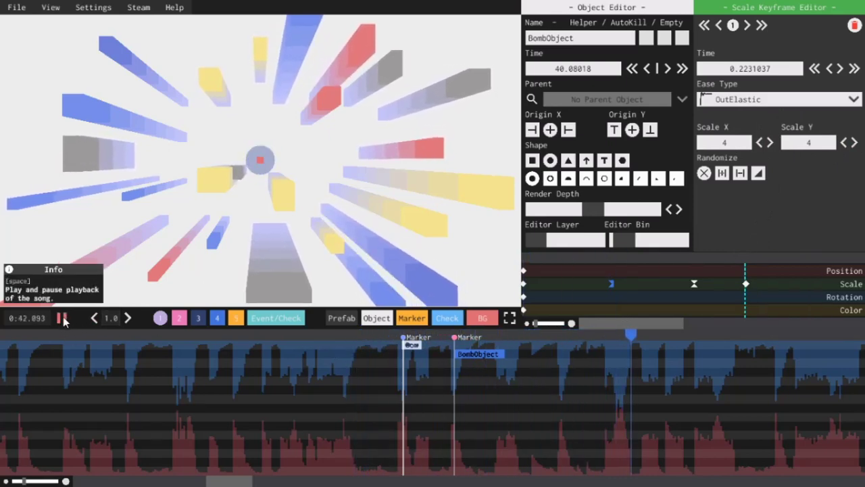
left_click(63, 321)
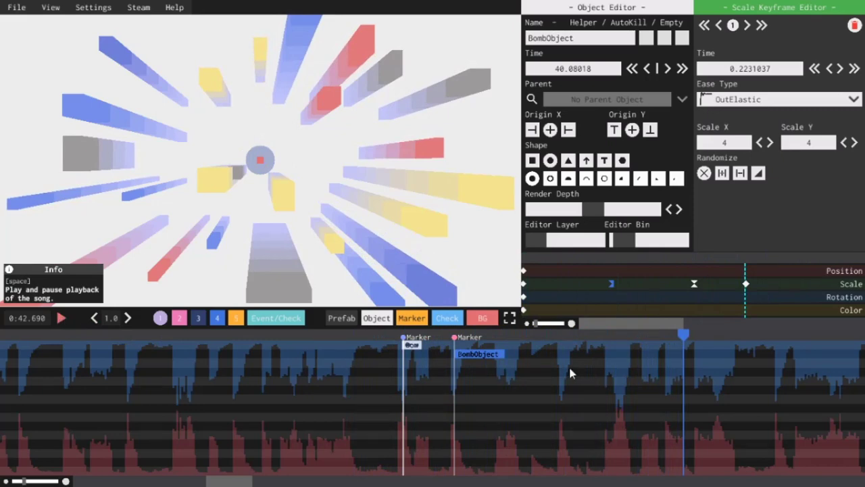
Move BombHelper's scale keyframe later to 0.837.
left_click(413, 344)
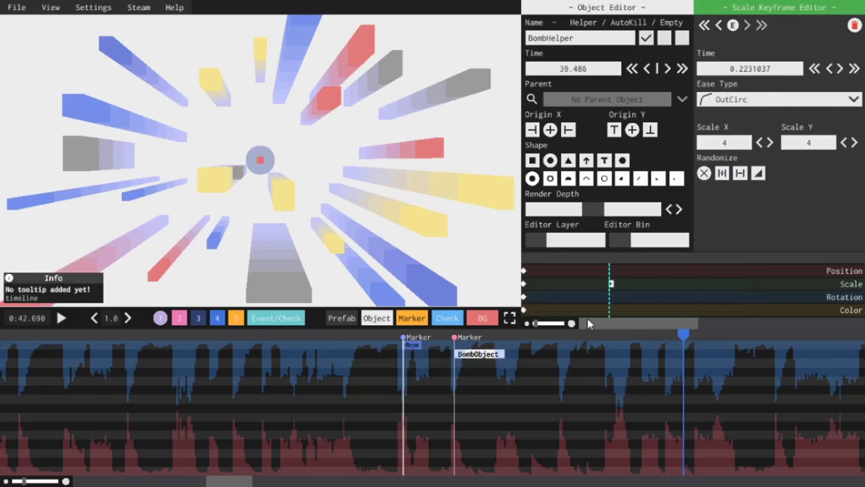
left_click(605, 281)
left_click_drag(608, 284, 672, 309)
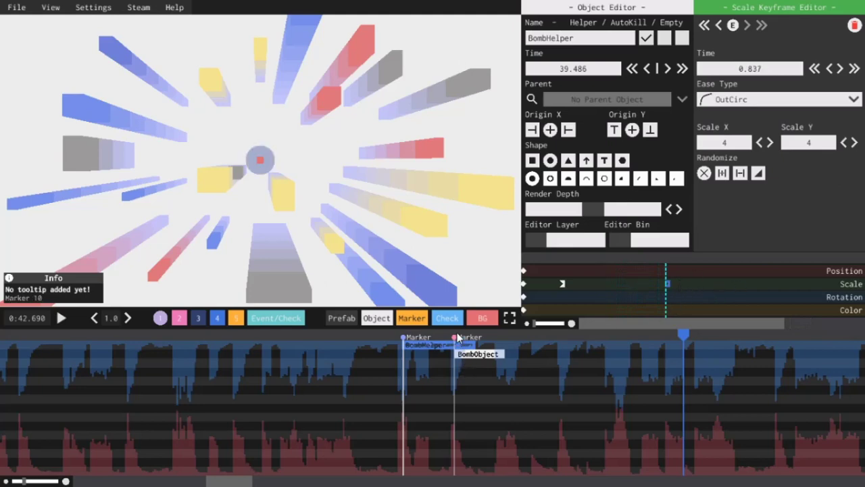
Rewind to just before the bomb and play it back to preview the timing.
left_click_drag(466, 336, 477, 337)
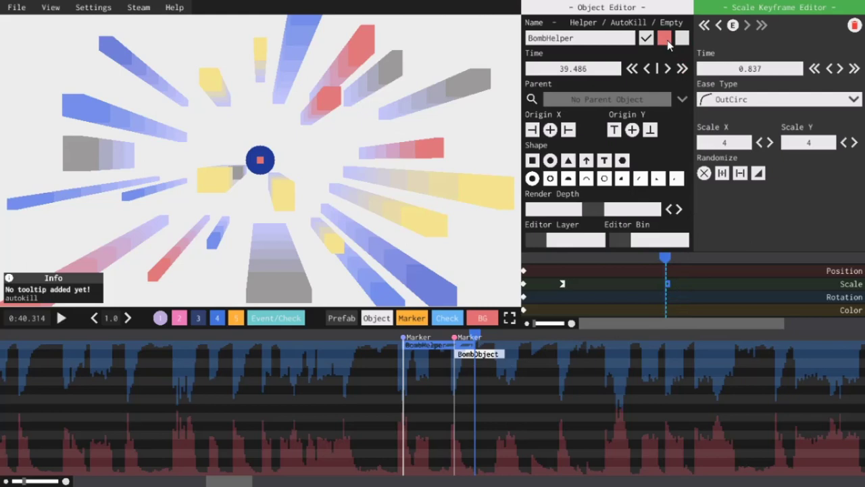
left_click(388, 336)
left_click(62, 319)
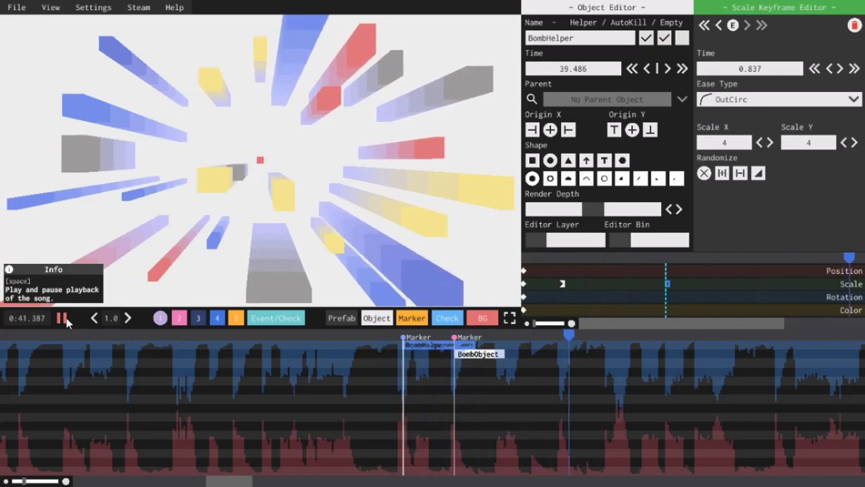
left_click(65, 319)
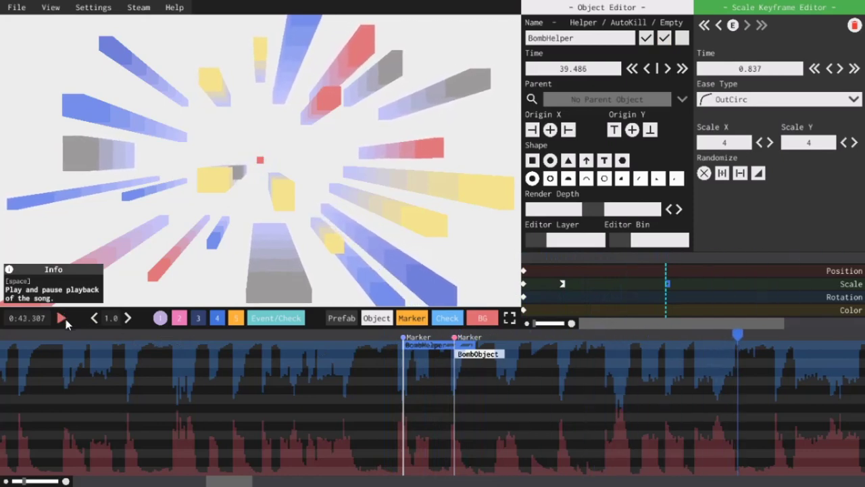
left_click(619, 284)
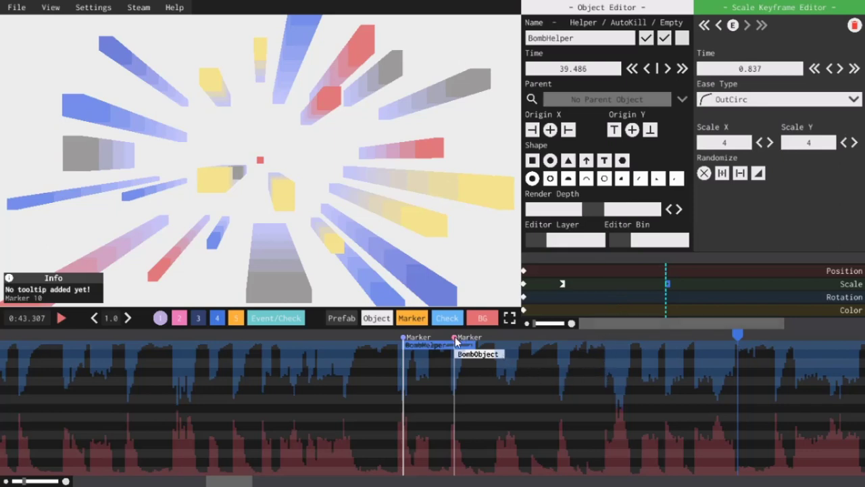
Add a new object named BombOrigin on a lower row at the 40.080 marker.
left_click(454, 336)
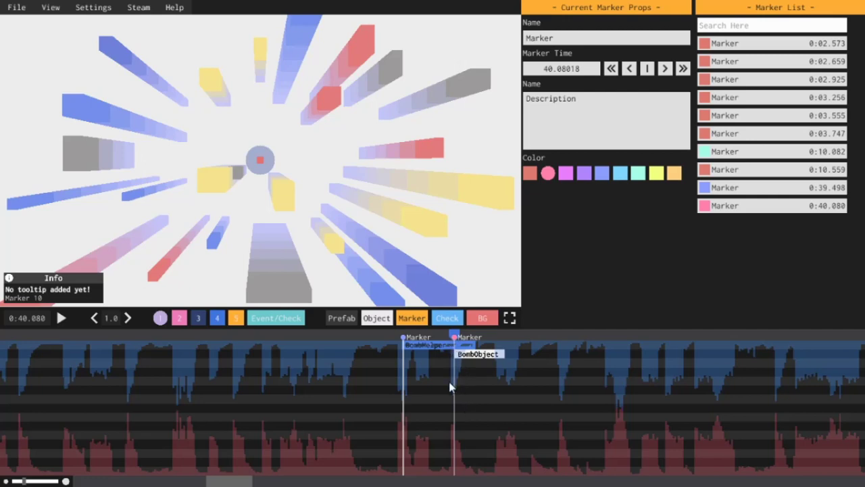
left_click(379, 318)
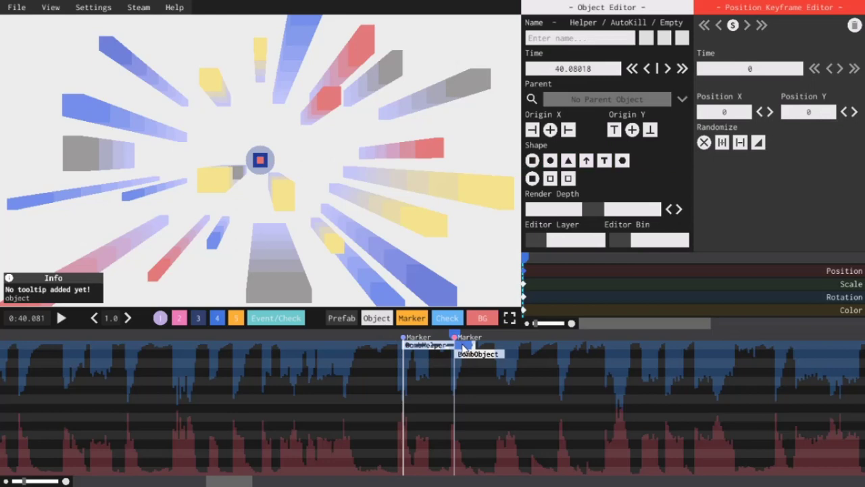
left_click_drag(465, 346, 467, 362)
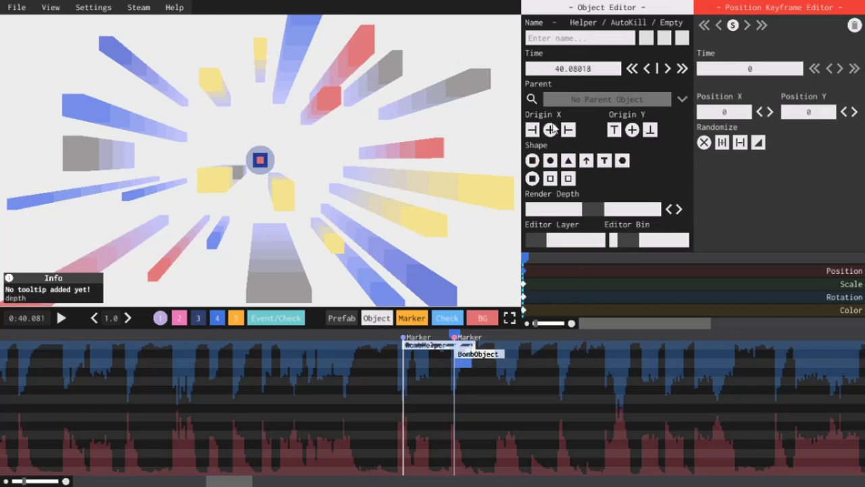
left_click(577, 43)
type("BombOrigin")
Set BombHelper as the parent of both BombOrigin and BombObject.
left_click(532, 99)
type("bomb")
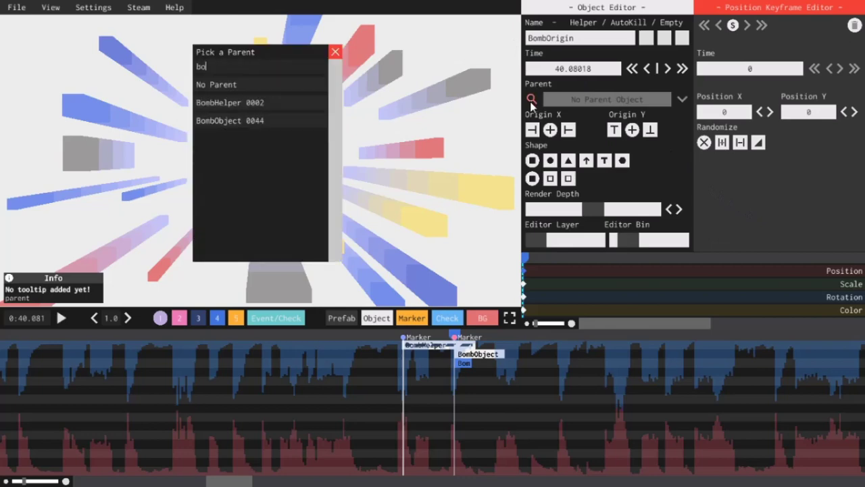
left_click(255, 102)
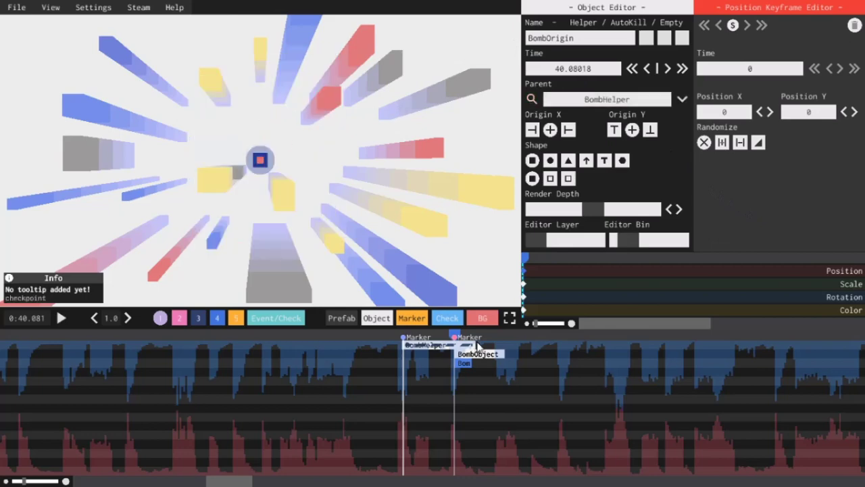
left_click(478, 354)
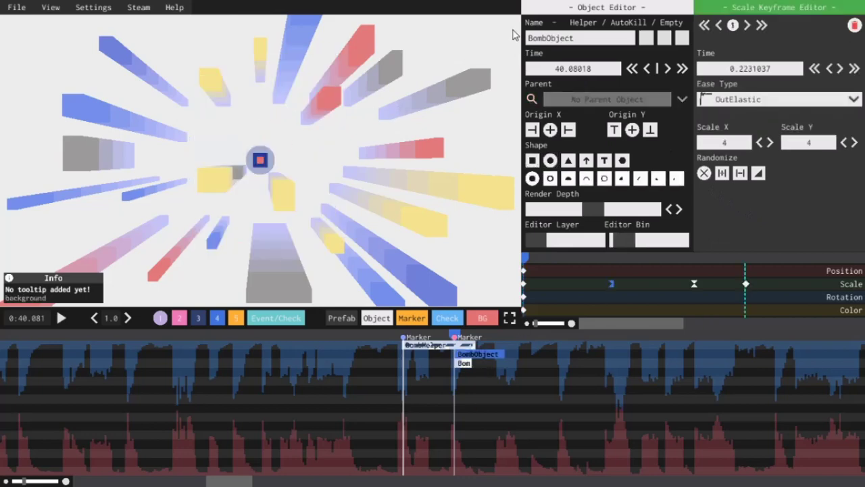
left_click(532, 100)
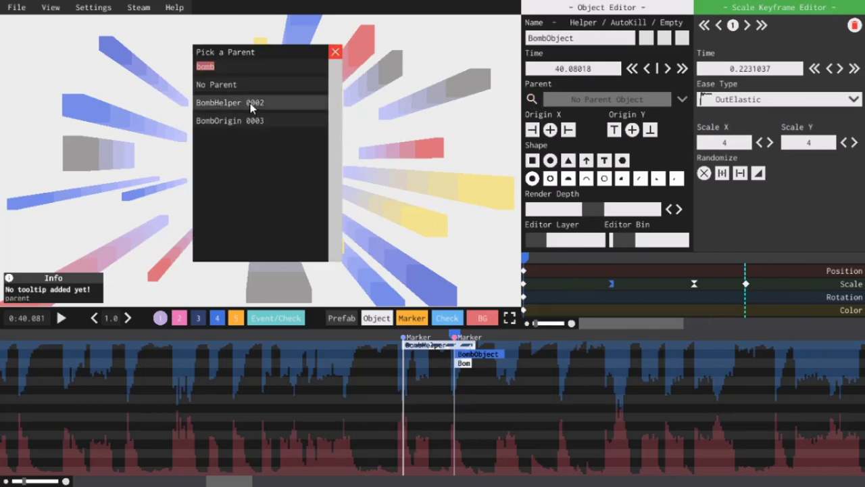
left_click(250, 103)
left_click(464, 363)
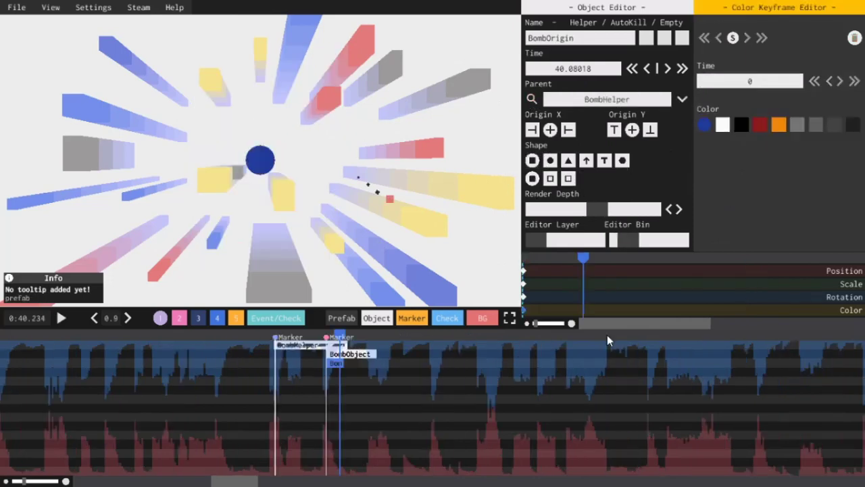
Turn BombOrigin into a triangle helper object with an adjusted render depth.
left_click(336, 367)
left_click(568, 161)
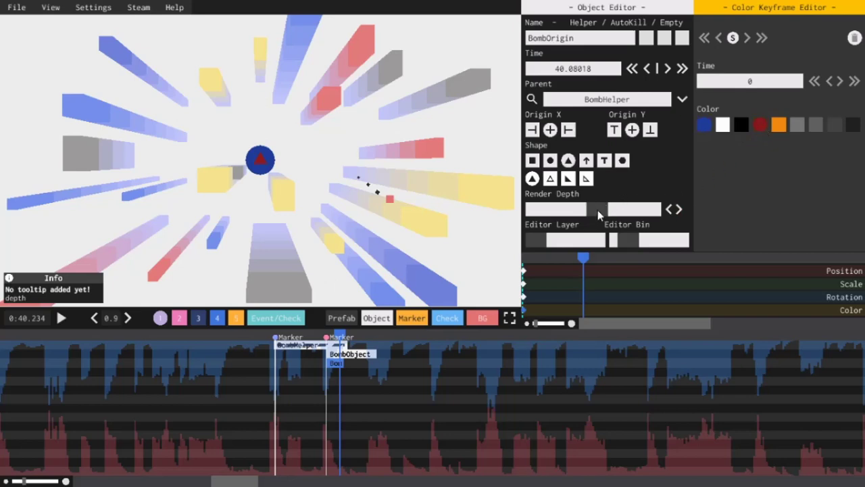
left_click(616, 216)
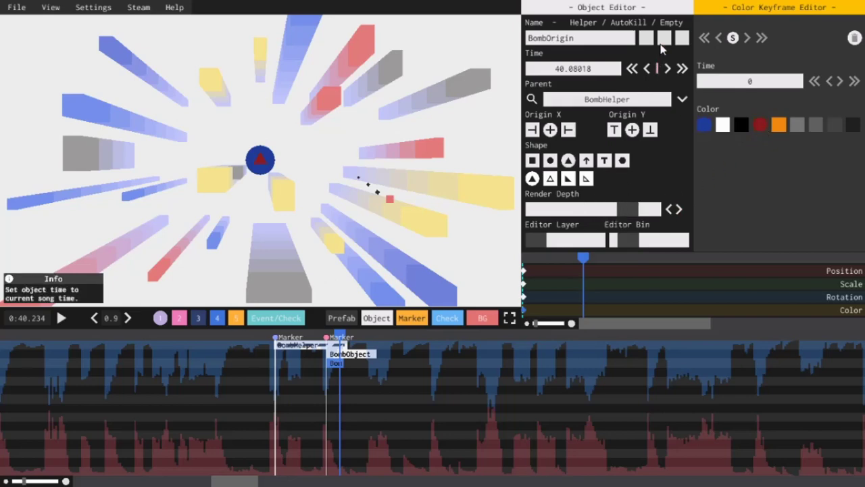
left_click(664, 43)
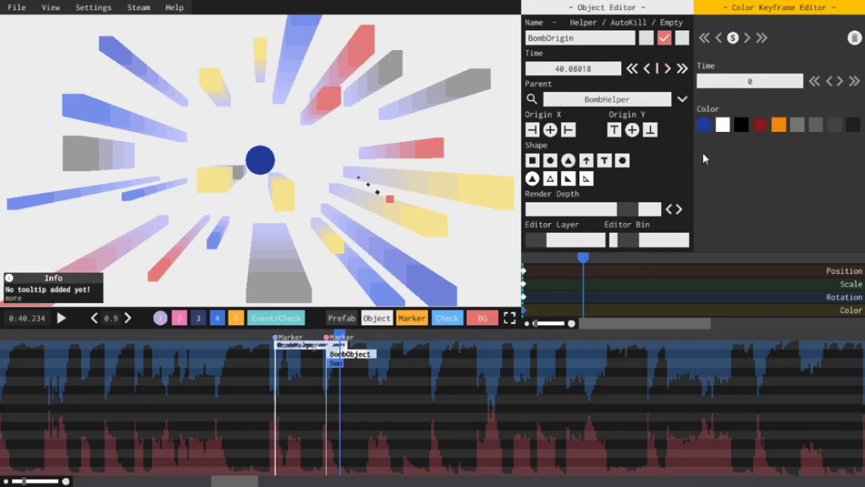
left_click(646, 39)
Add a circle at the 40.080 marker on a free row with starting scale 1 by 1.
left_click(330, 338)
left_click(335, 347)
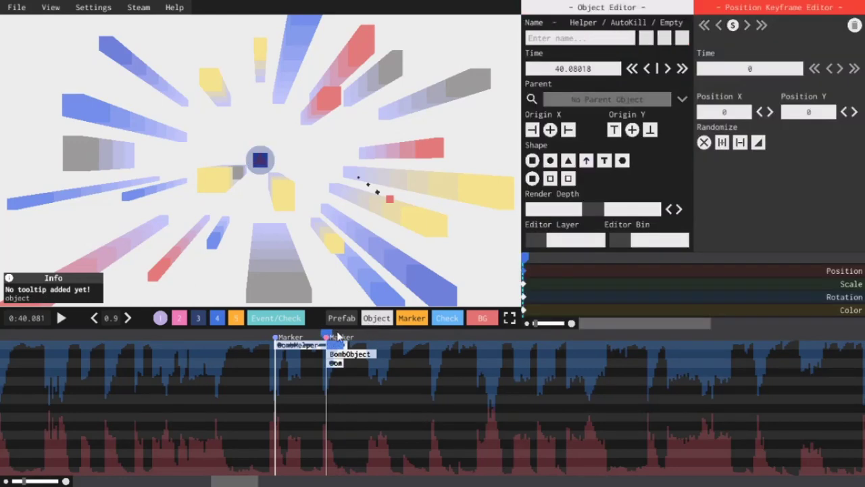
left_click_drag(335, 346, 344, 378)
left_click(551, 161)
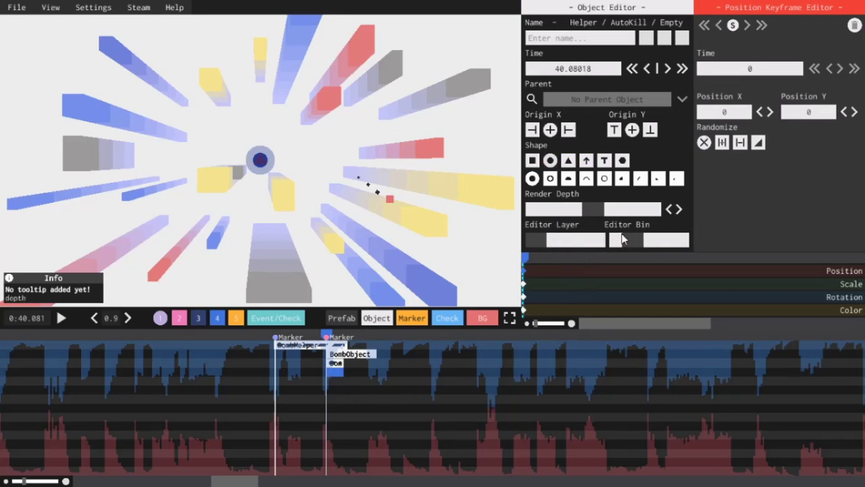
left_click(526, 284)
left_click(737, 112)
type("1")
left_click(813, 114)
type("1")
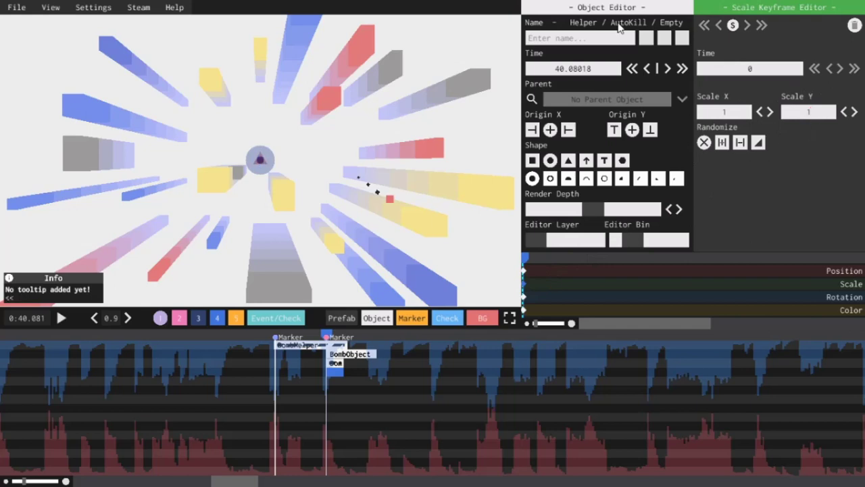
Name the circle BombBullet1 and parent it to BombOrigin.
left_click(594, 43)
type("BombBullet1")
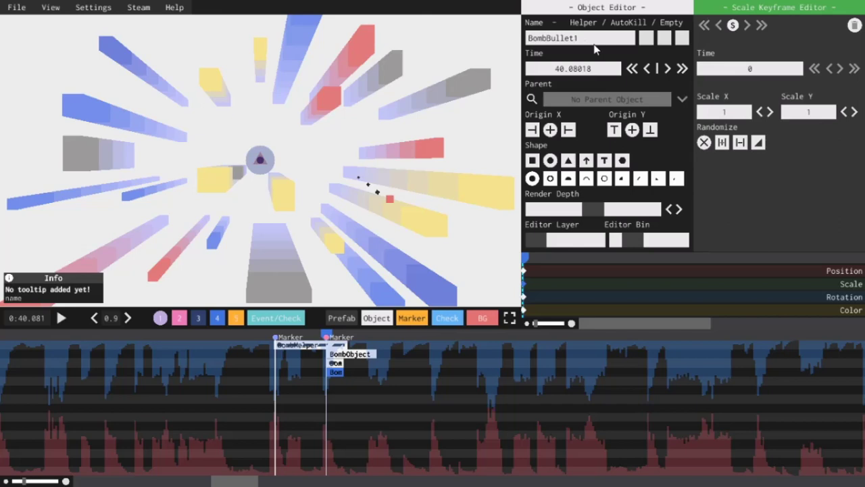
type(".")
key("BackSpace")
left_click(532, 97)
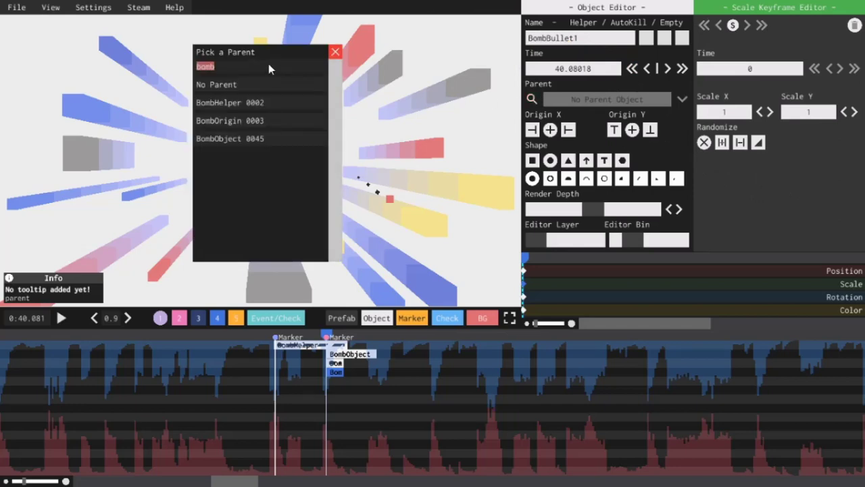
left_click(250, 122)
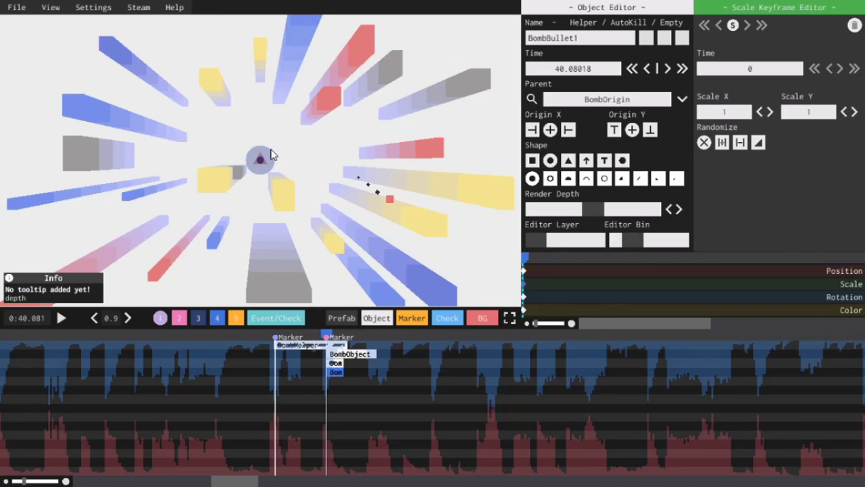
Save the beatmap with Ctrl+S and change the bullet's name to BombBullet.
key("ctrl+s")
key("ctrl+z")
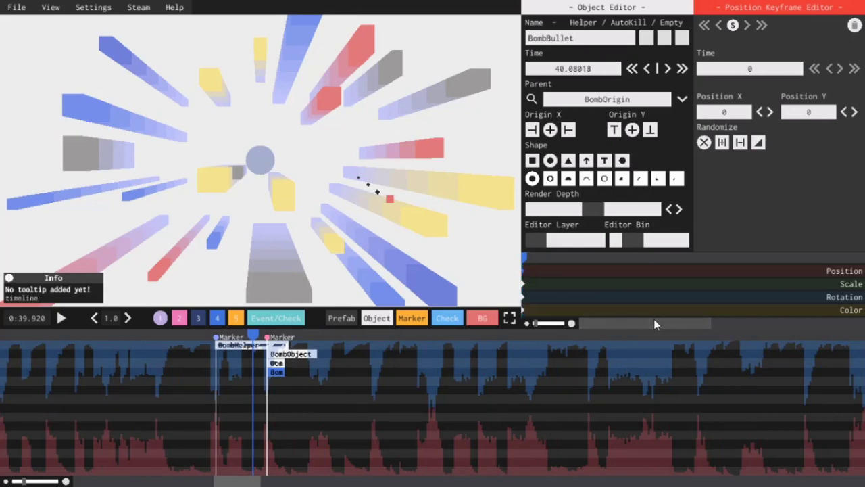
Add a position keyframe to BombBullet with Position Y 80.
left_click(668, 272)
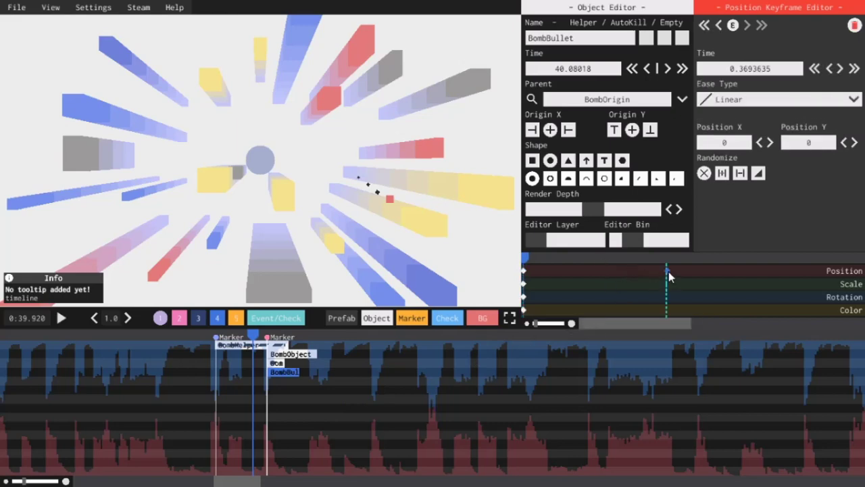
left_click(811, 146)
type("80")
mouse_move(663, 257)
left_mouse_down()
mouse_move(565, 253)
mouse_move(650, 262)
left_mouse_up()
Move the bullet's end position keyframe later so it arrives at 2.378 seconds.
left_click(525, 271)
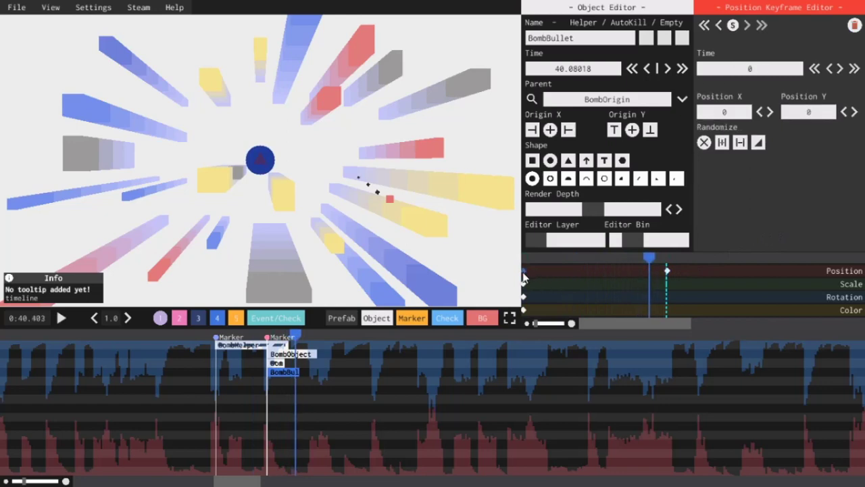
scroll(588, 281, "down", 2)
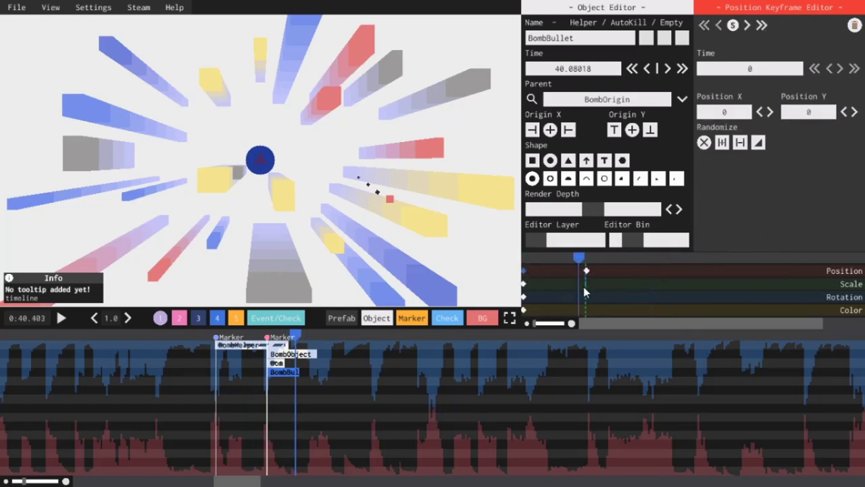
left_click(587, 271)
left_click_drag(587, 272, 803, 303)
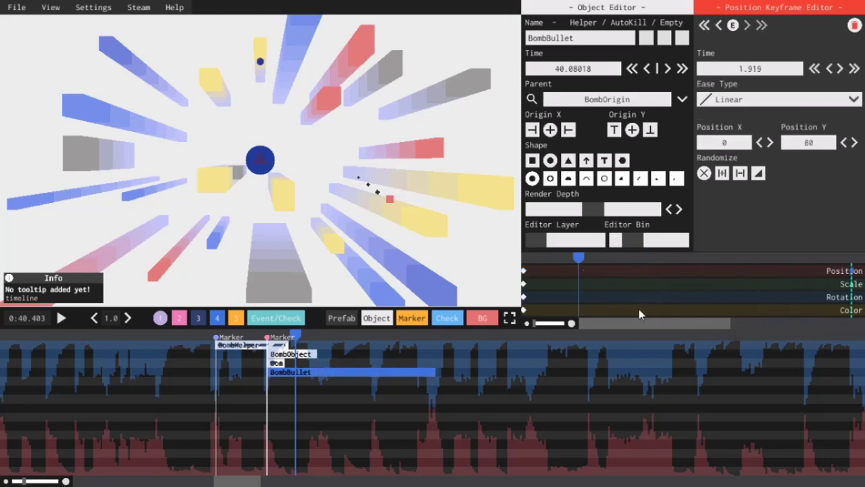
left_click_drag(639, 323, 813, 287)
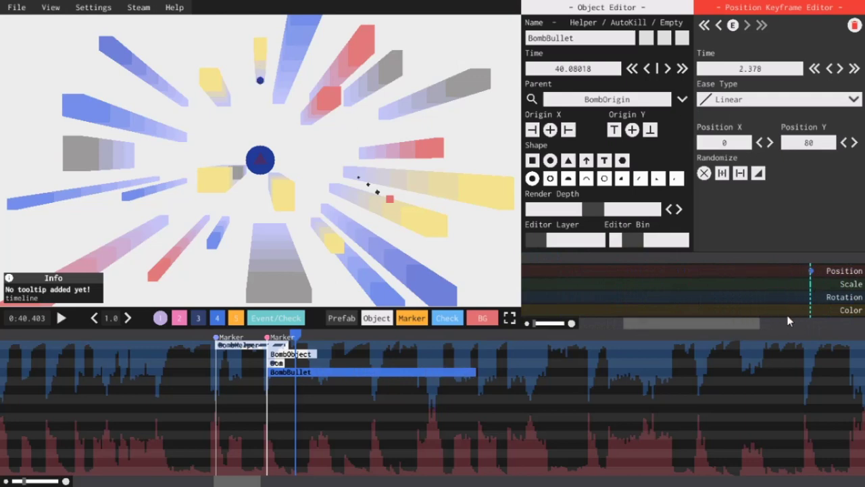
Preview the bullet's flight from just before the bomb and switch on auto-kill.
left_click(214, 334)
left_click(63, 317)
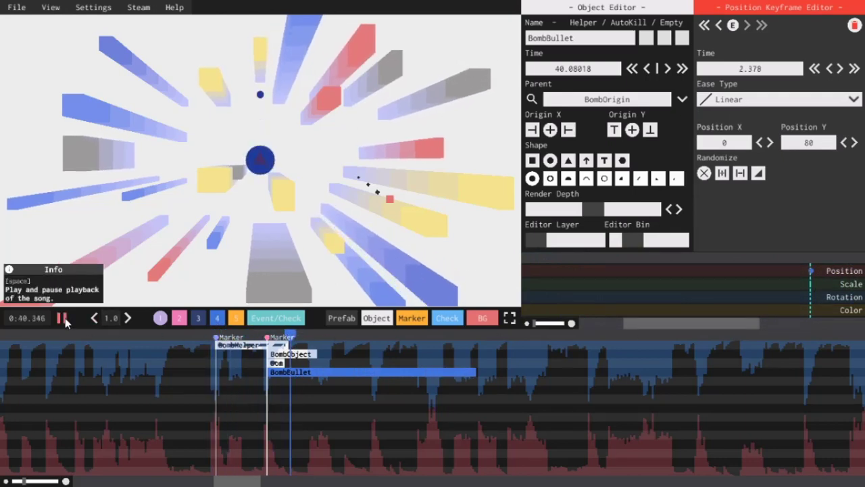
left_click(65, 317)
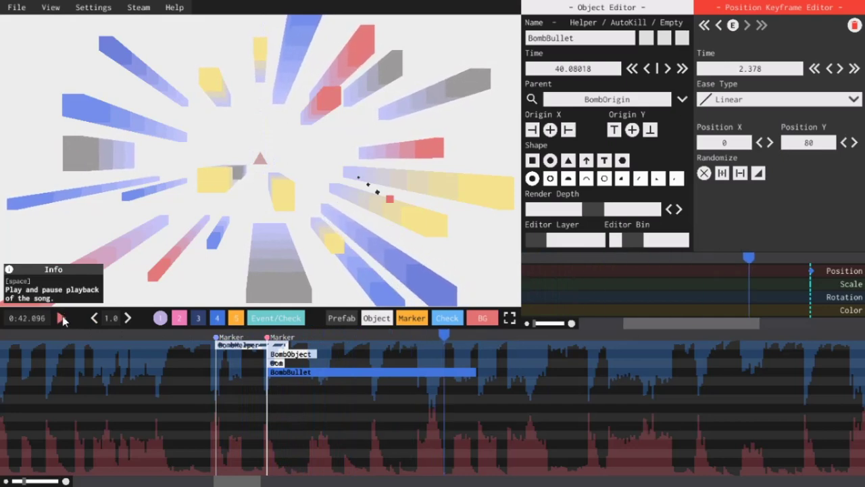
left_click(665, 38)
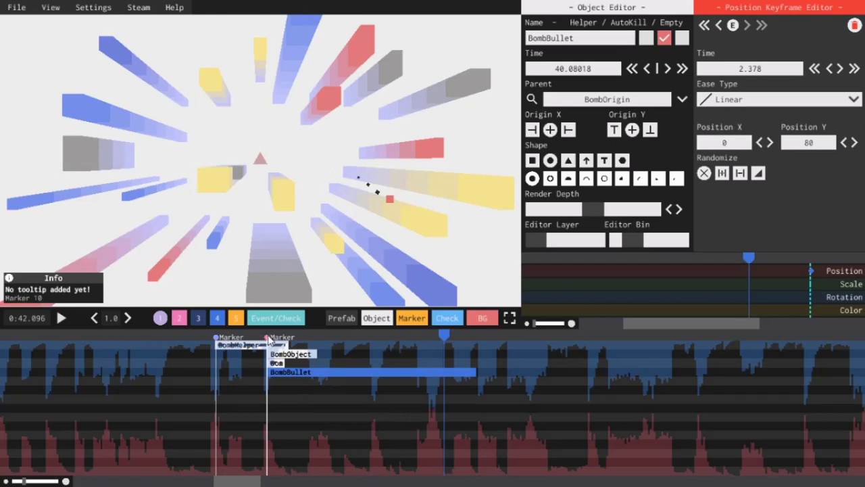
Duplicate BombBullet at the 0:40.080 marker and rename the copy BombBullet2.
left_click(265, 337)
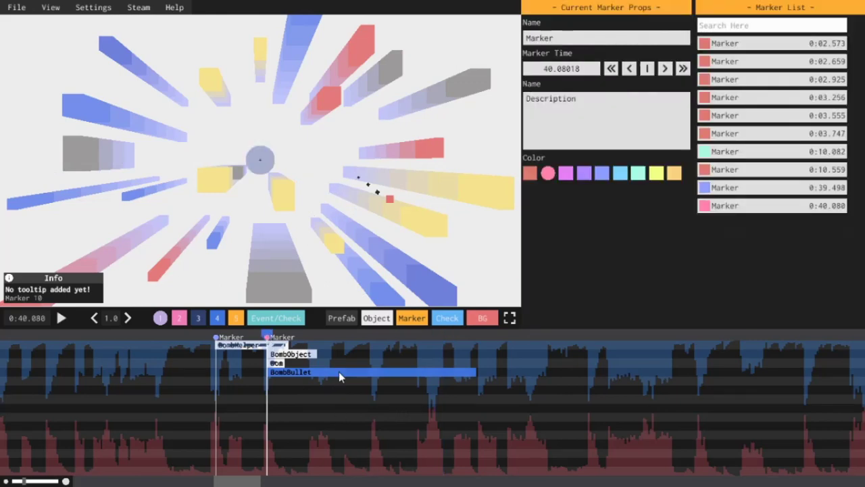
left_click(338, 371)
key("ctrl+c")
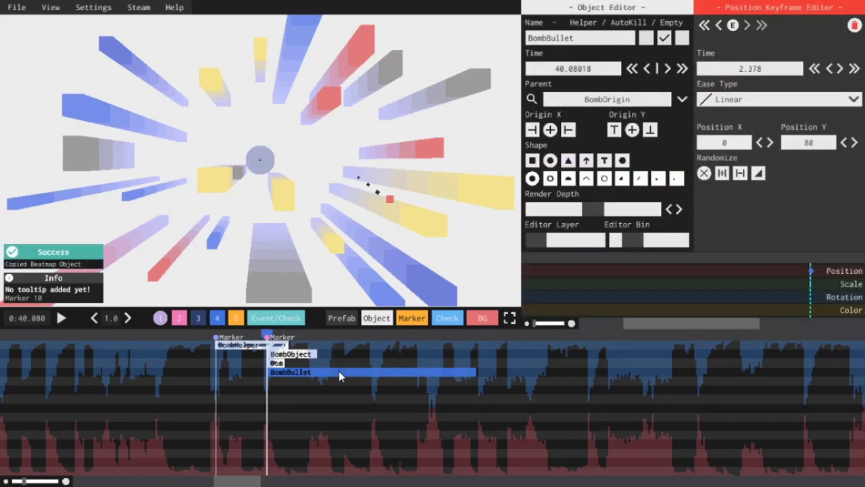
key("ctrl+v")
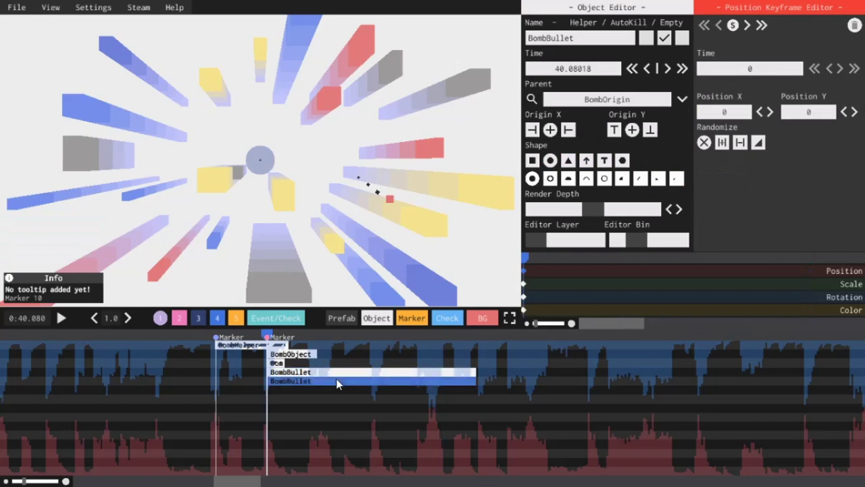
left_click(603, 39)
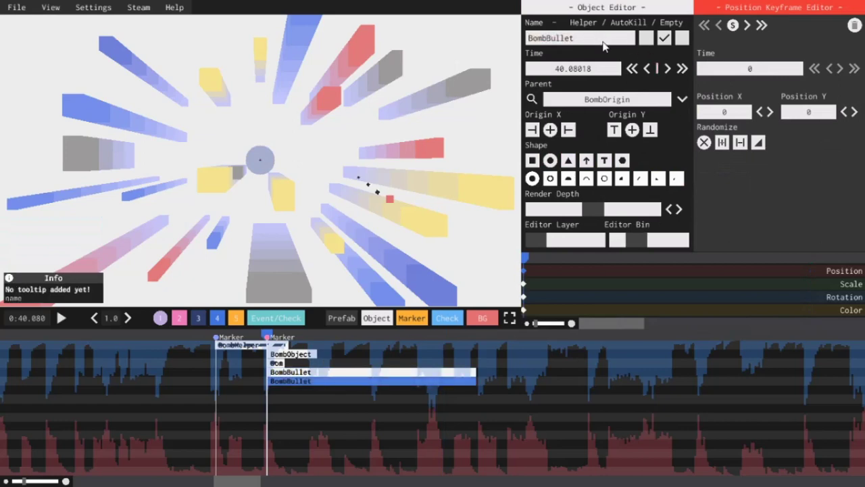
type("2")
Set the copy's end position keyframe to X -80, Y 0.
mouse_move(620, 323)
left_mouse_down()
mouse_move(760, 331)
mouse_move(749, 330)
left_mouse_up()
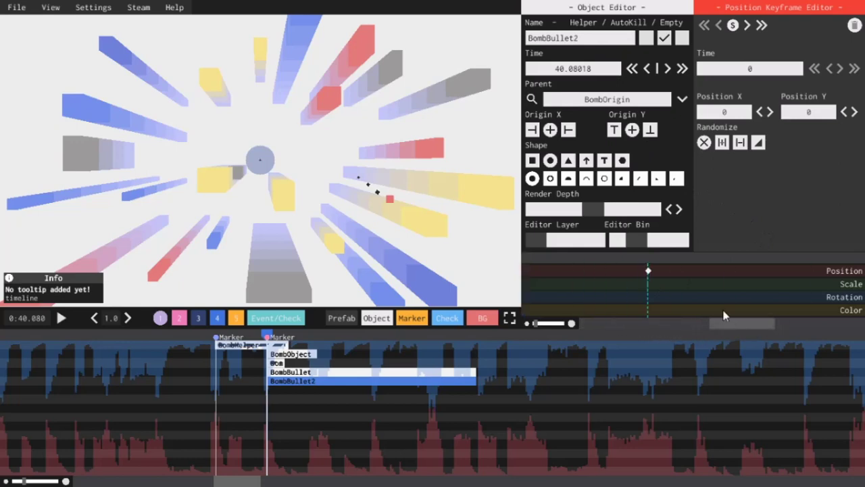
left_click(647, 271)
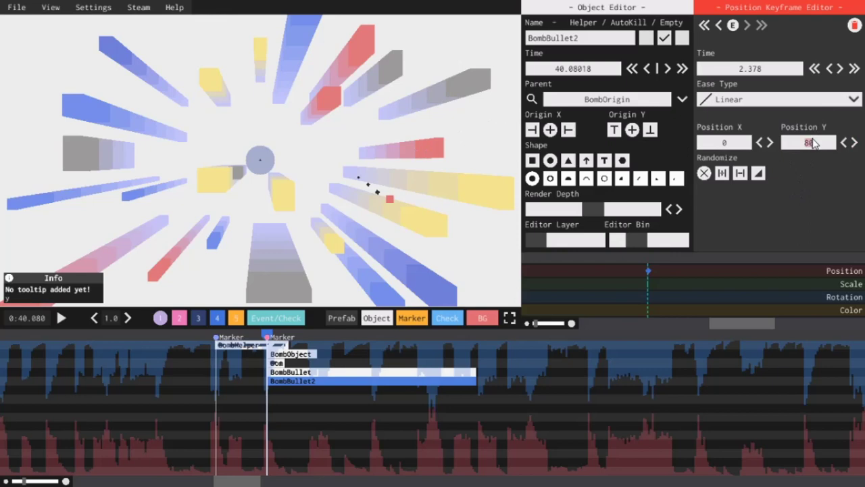
type("0")
left_click(730, 146)
type("-80")
Duplicate BombBullet as BombBullet3 and set its end keyframe to Y -80.
left_click(308, 372)
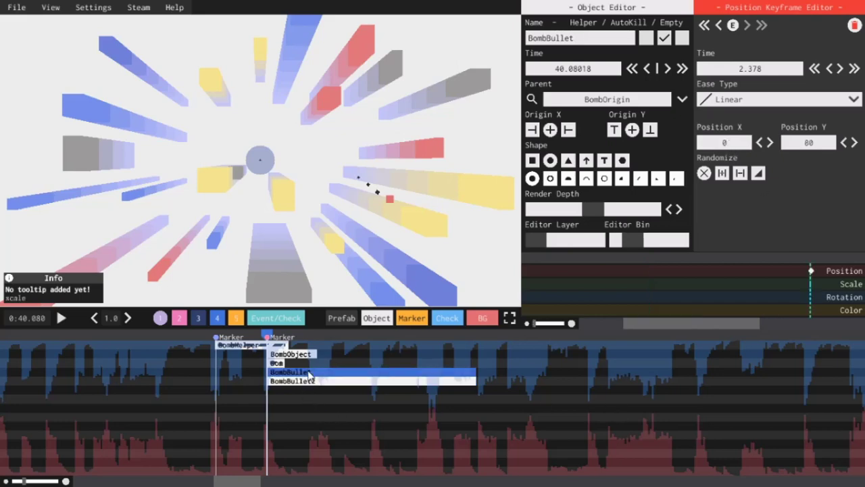
key("ctrl+c")
key("ctrl+v")
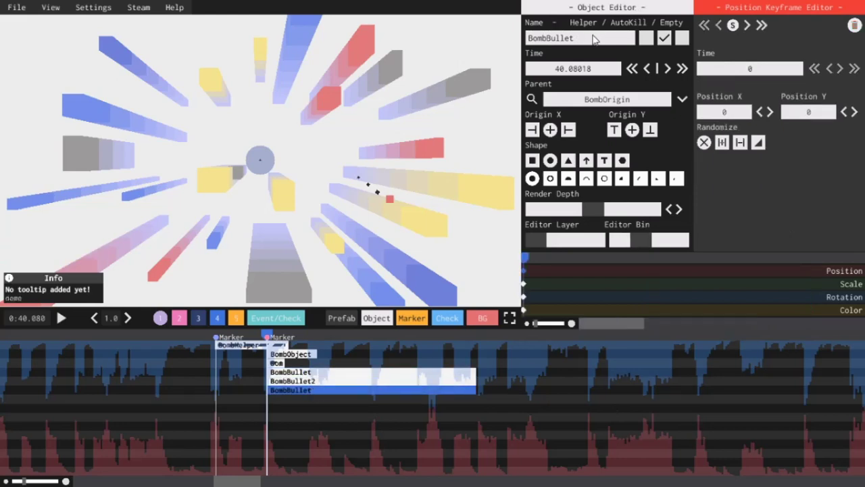
left_click(598, 41)
left_click(598, 40)
type("3")
left_click_drag(605, 324, 733, 324)
left_click(674, 272)
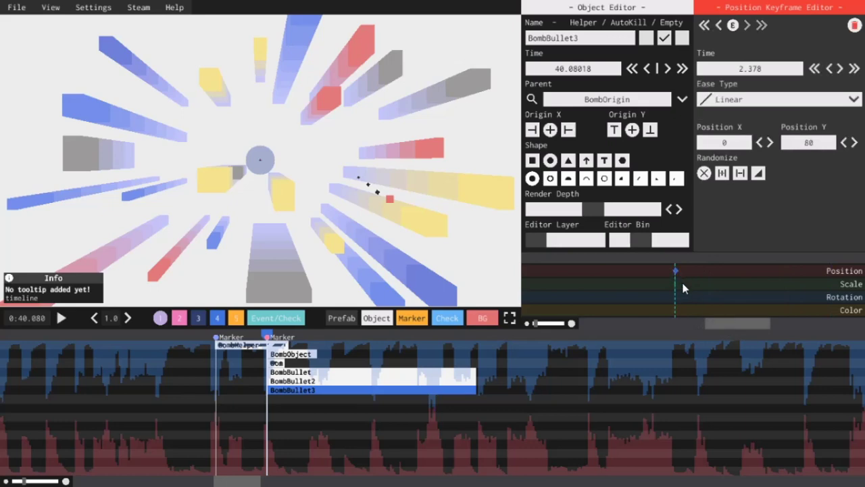
left_click(796, 150)
double_click(798, 145)
type("-80")
Duplicate BombBullet2 as BombBullet4 and set its end keyframe to X 80.
left_click(341, 382)
key("ctrl+c")
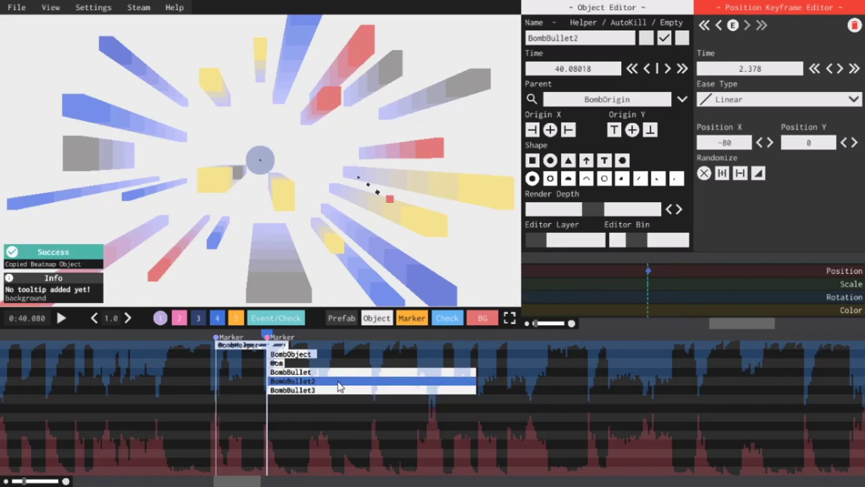
key("ctrl+v")
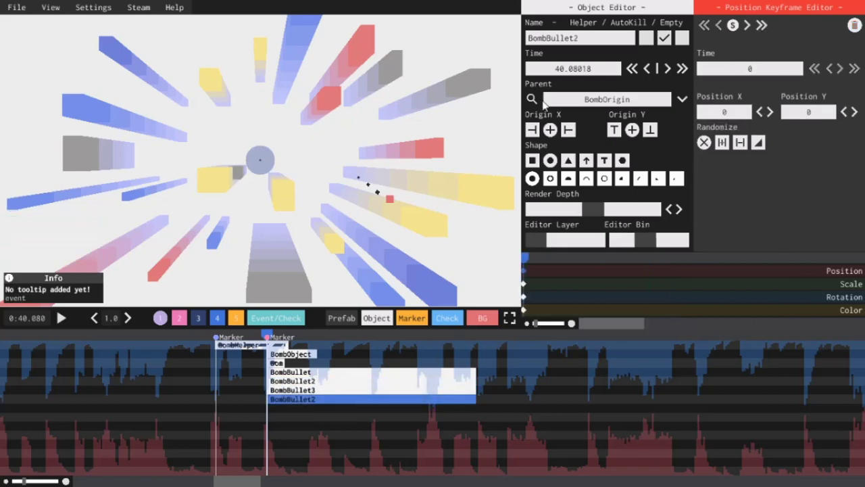
key("BackSpace")
type("4")
left_click_drag(615, 323, 739, 320)
left_click(679, 270)
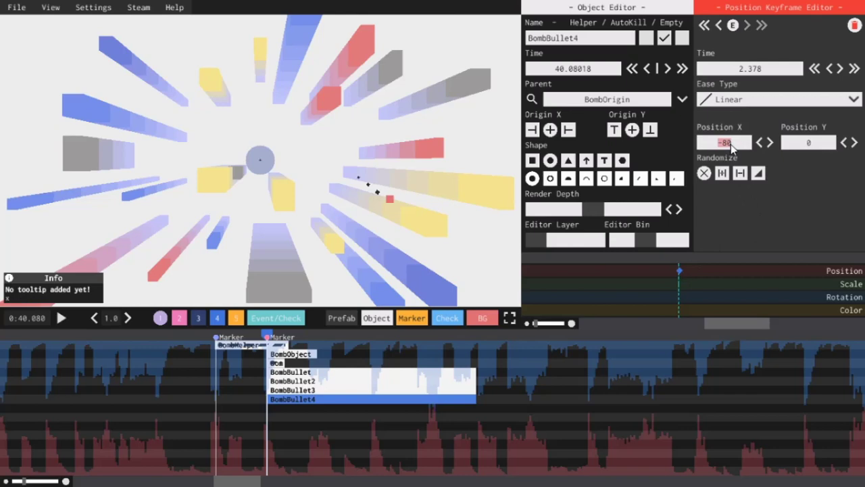
type("80")
key("Return")
Turn BombOrigin into an Empty object, then play and pause the song to preview the bomb.
left_click(280, 364)
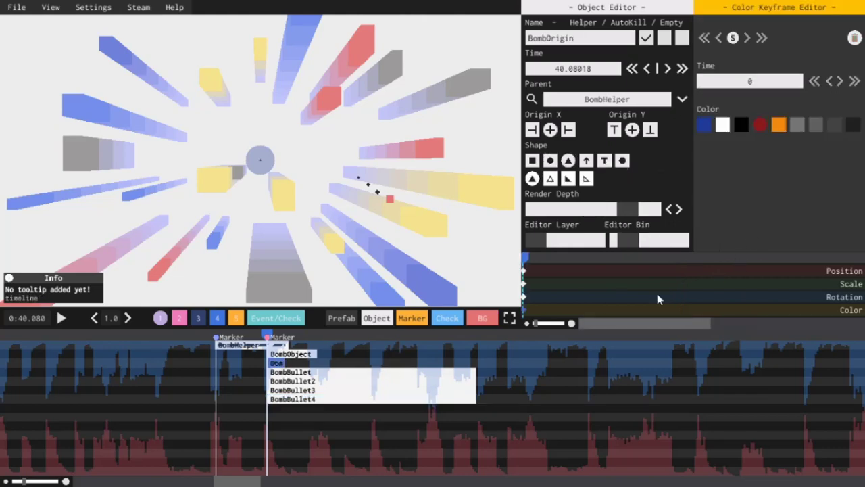
left_click(682, 39)
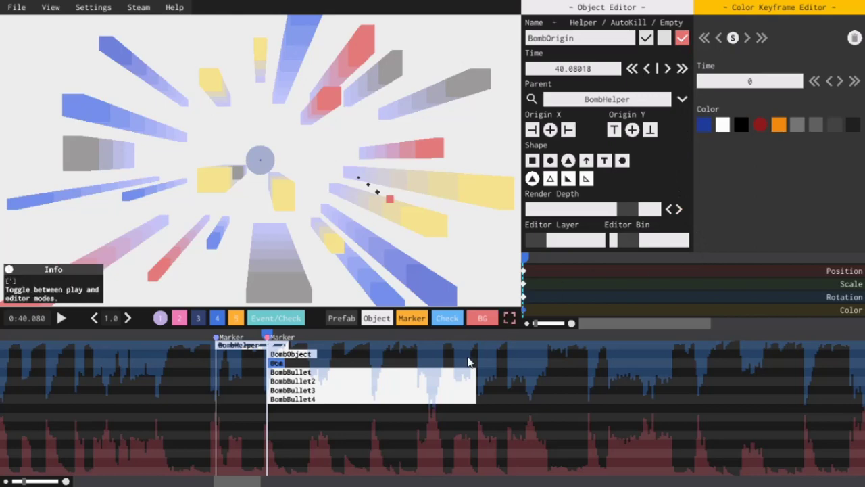
key("space")
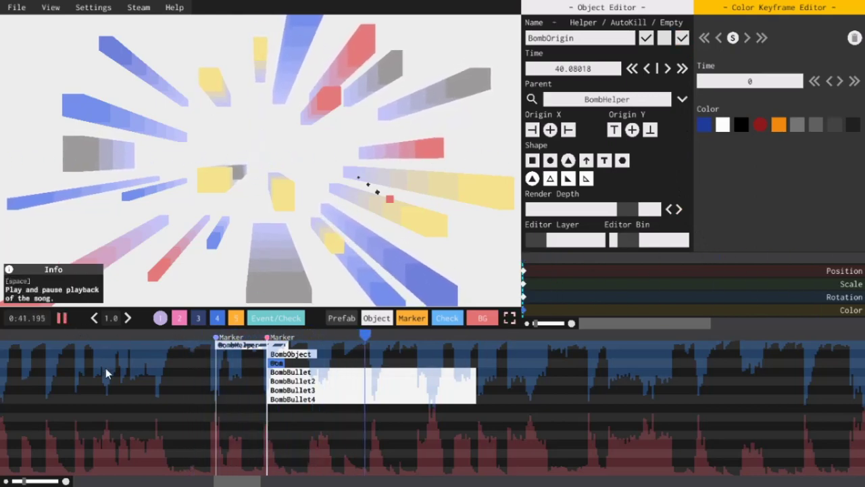
left_click(65, 318)
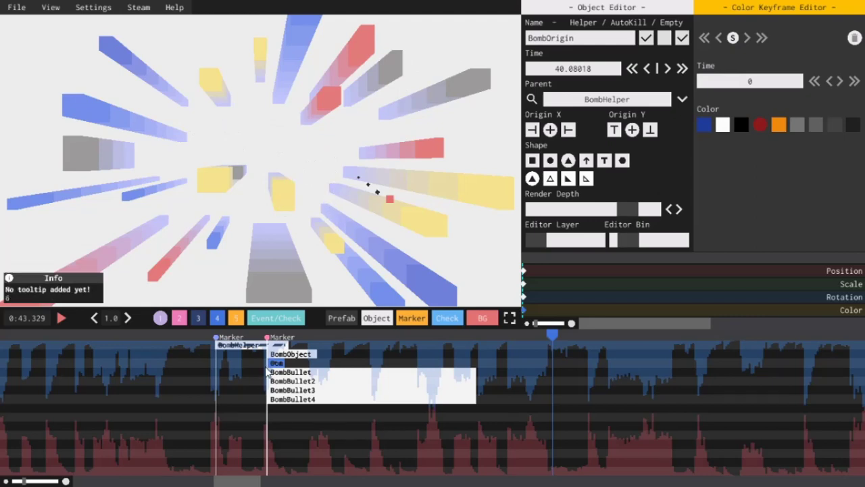
Make BombOrigin visible again and reselect it at the 0:40.080 marker.
left_click(684, 39)
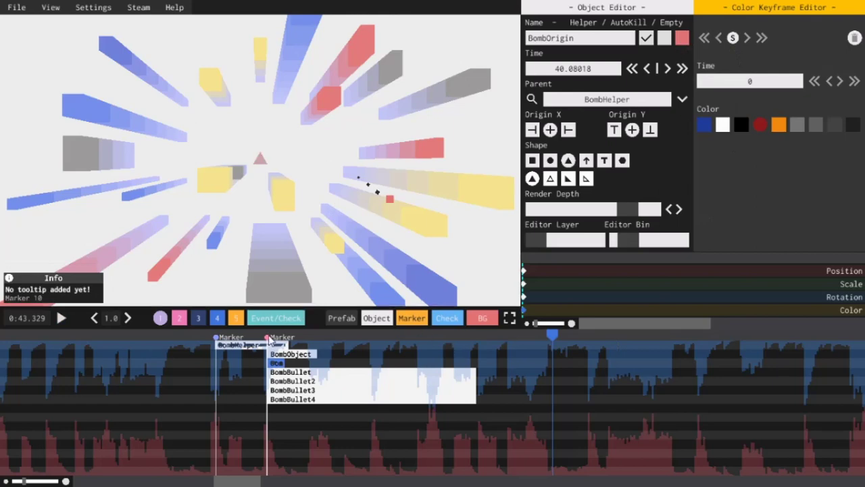
left_click(268, 338)
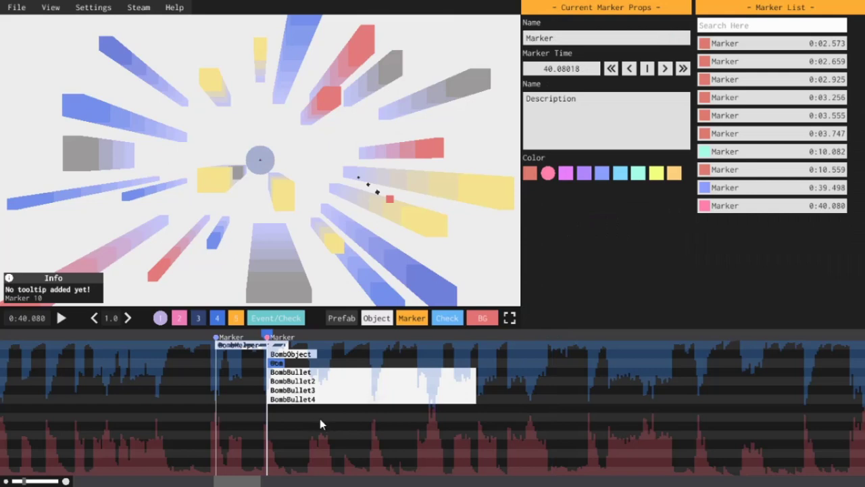
left_click(276, 364)
Copy BombOrigin with its four bullets, paste the set below the originals, and select the new origin.
left_click_drag(292, 381, 294, 403)
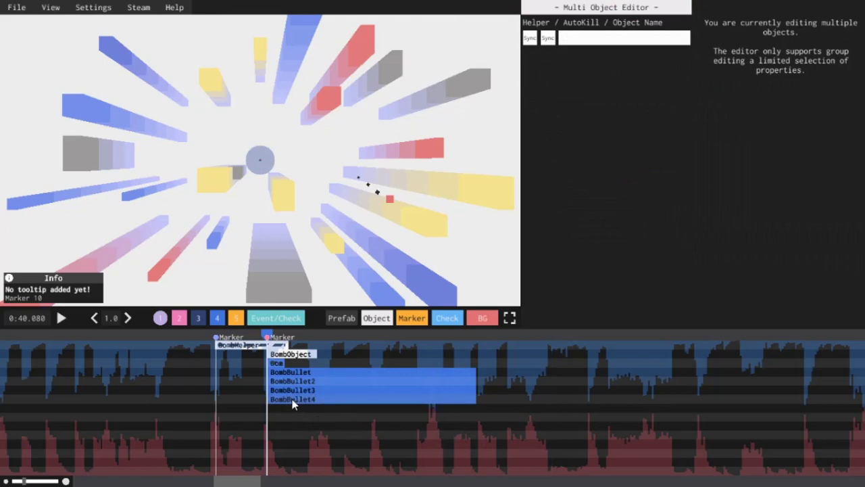
key("ctrl+c")
key("ctrl+v")
left_click_drag(278, 365, 289, 404)
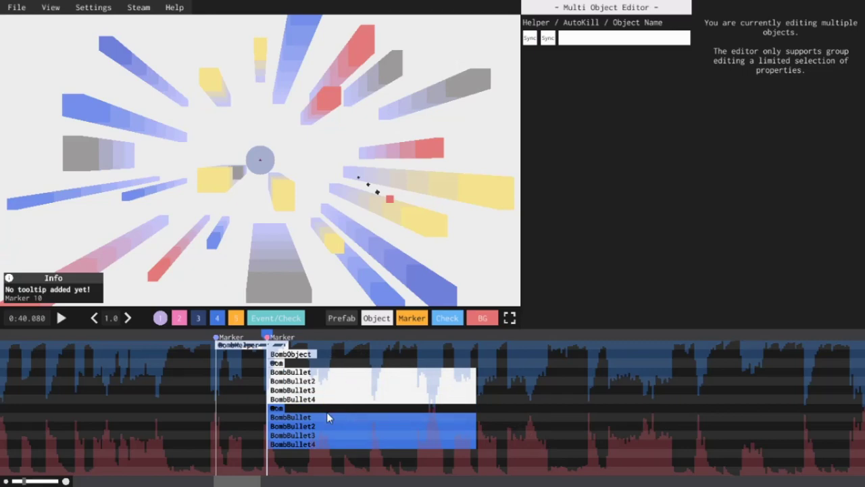
left_click(276, 408)
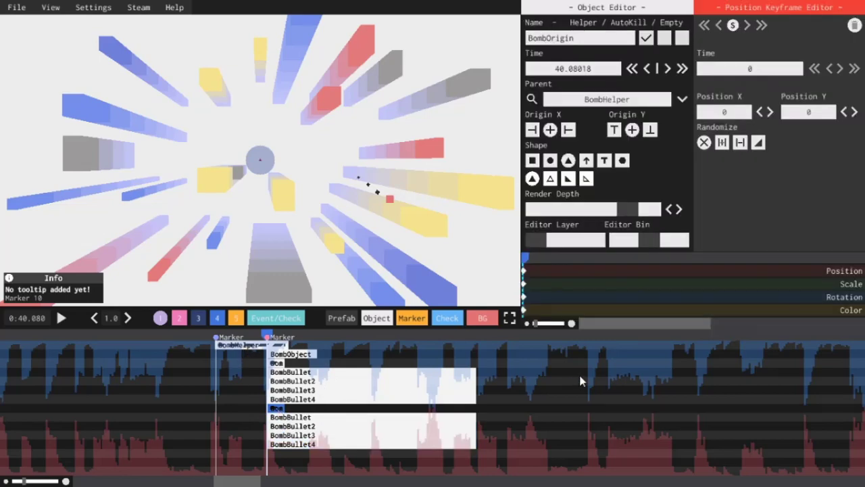
Raise the second origin's rotation keyframe to 45 degrees in three 15-degree steps.
left_click(523, 297)
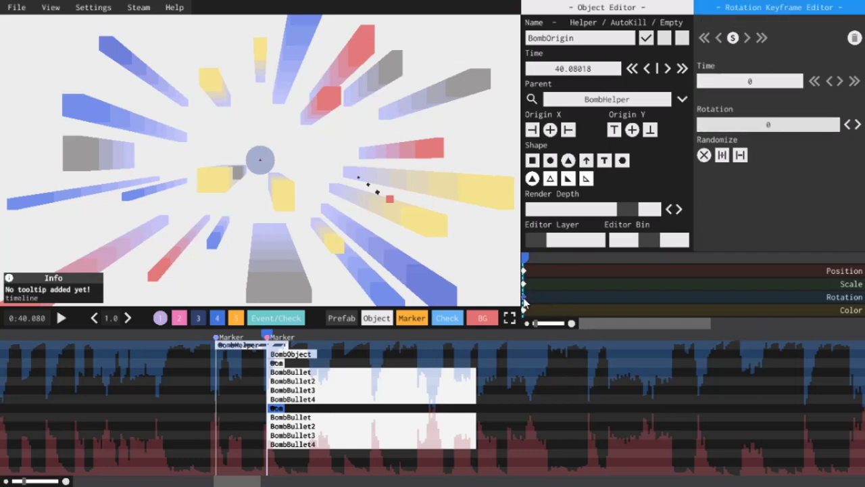
left_click(857, 125)
left_click(857, 125)
left_click(857, 125)
Rewind before the bomb and play to preview the diagonal bullets.
left_click(201, 333)
left_click(65, 317)
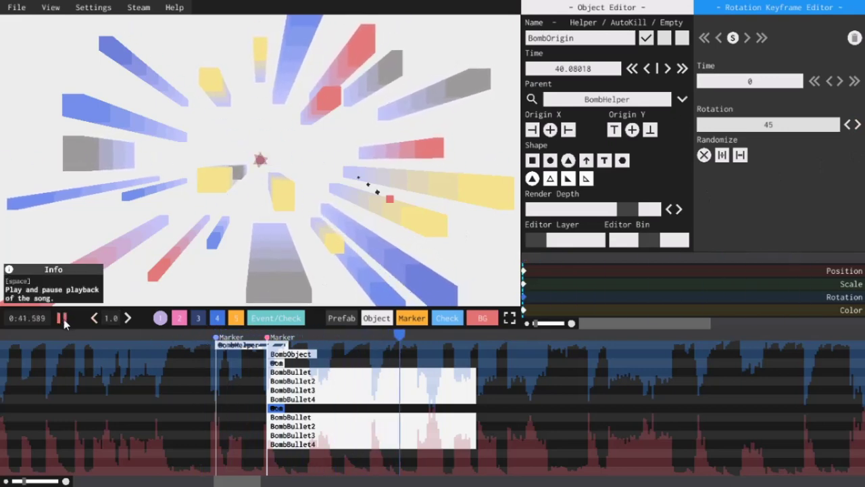
left_click(63, 319)
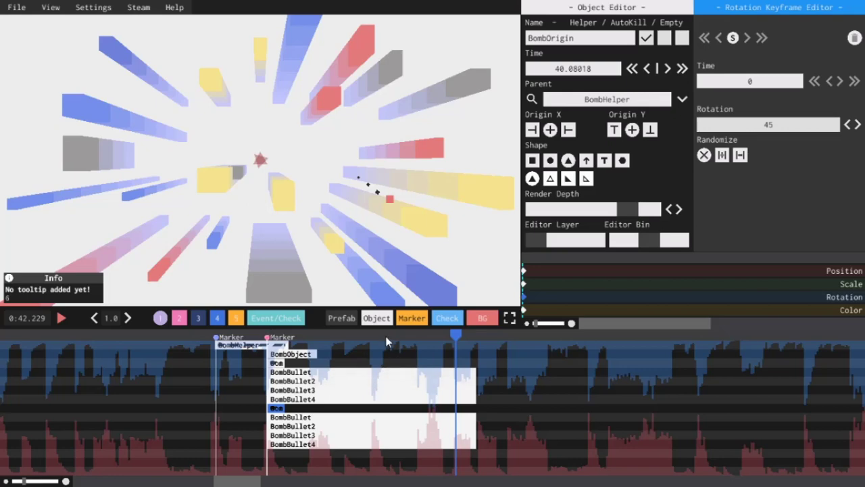
At about 0:40.9, scroll the second origin's Rotation field down to -225.
left_click_drag(369, 336, 313, 333)
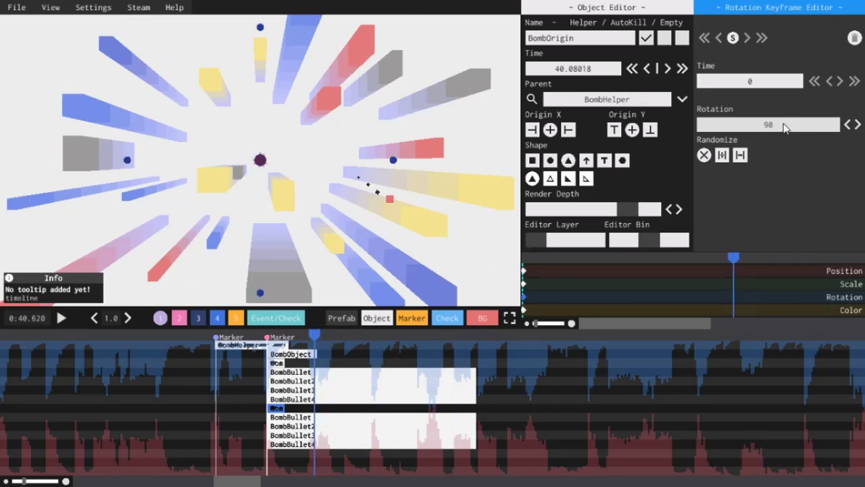
scroll(784, 129, "down", 10)
scroll(784, 128, "down", 7)
scroll(784, 129, "down", 4)
Reselect the second BombOrigin and play from before the bomb to check the eight-way burst.
left_click(276, 363)
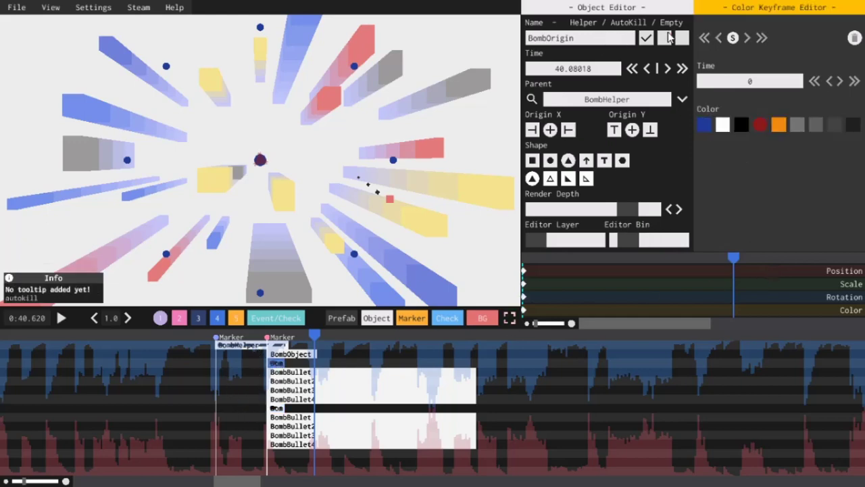
left_click(276, 408)
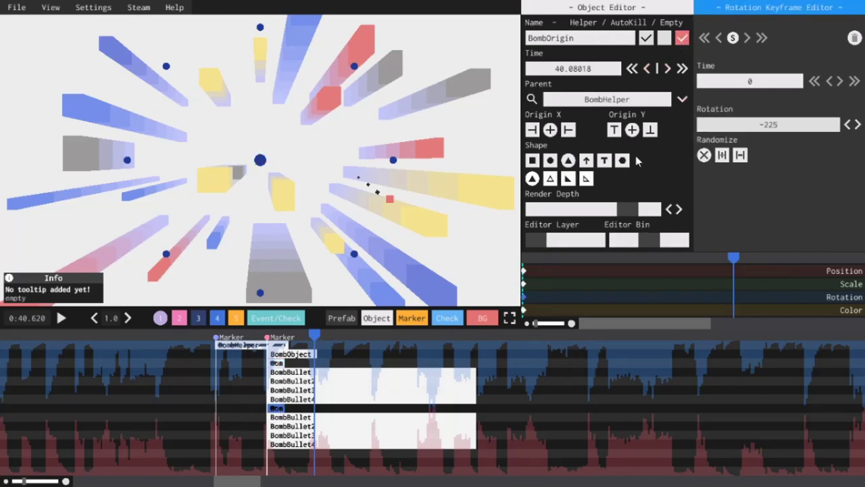
left_click(189, 341)
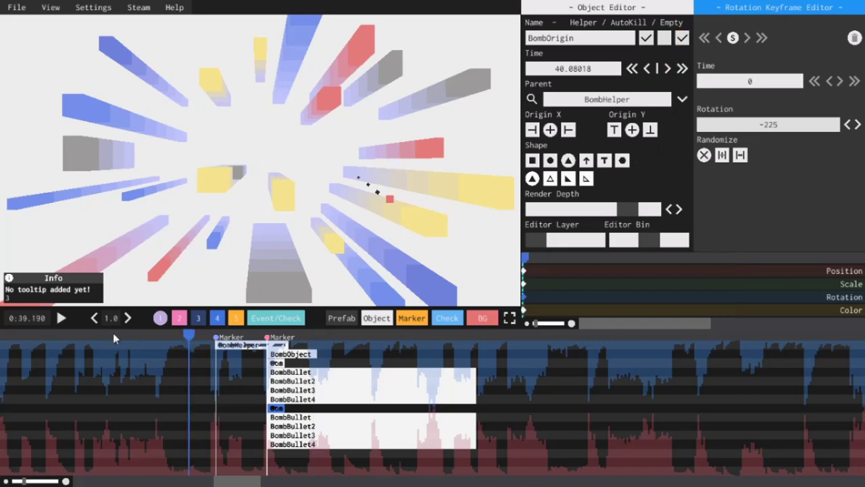
left_click(59, 319)
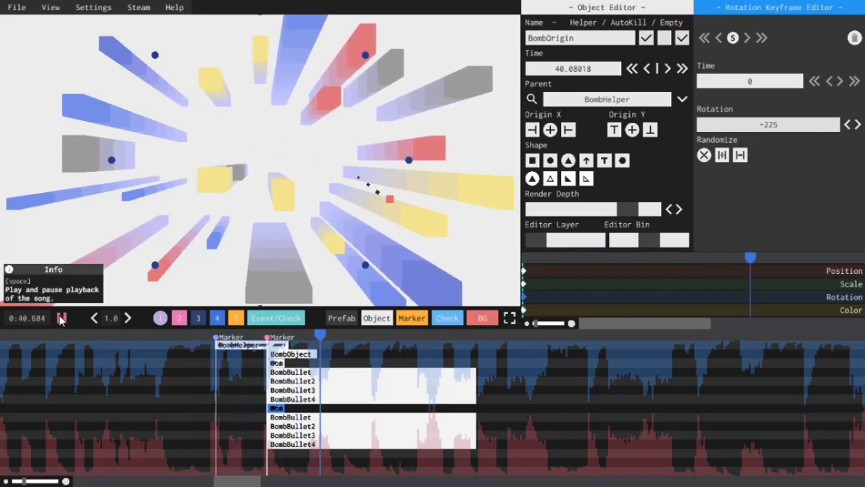
left_click(59, 319)
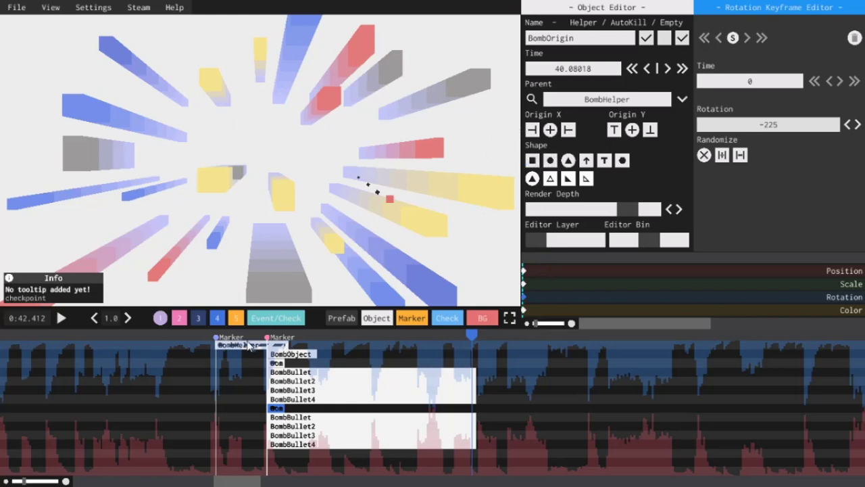
Switch BombHelper's starting position keyframe to range Randomize mode.
left_click(243, 347)
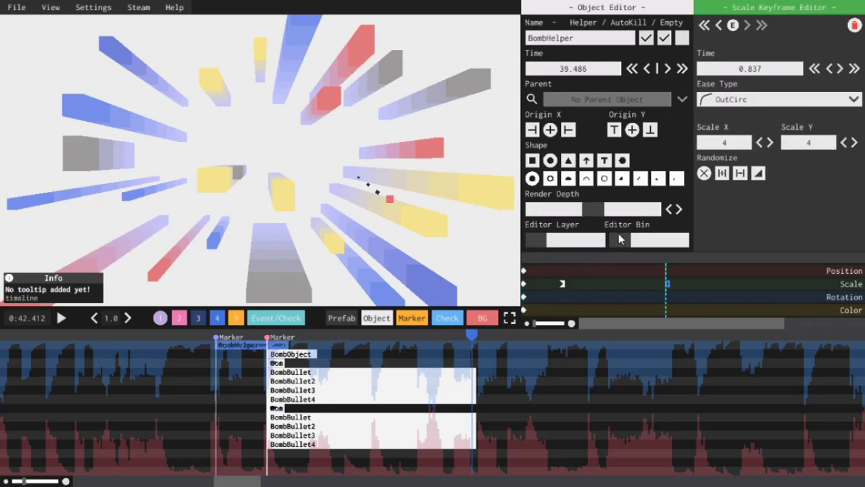
left_click(524, 271)
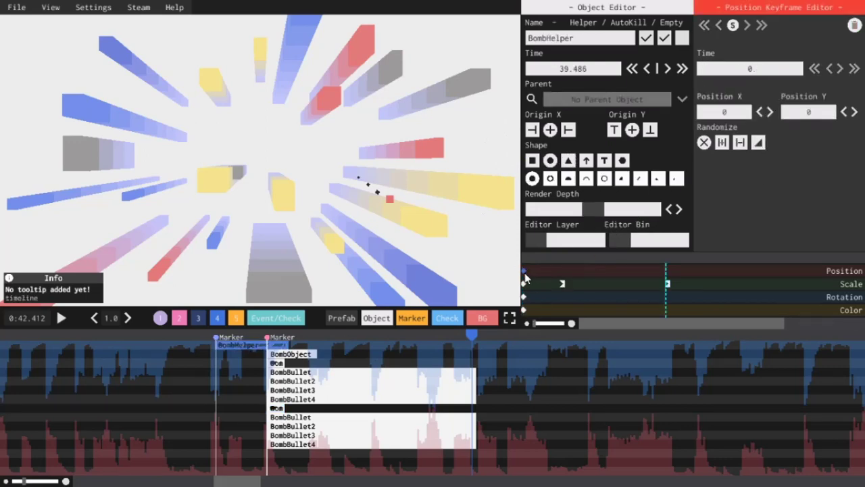
left_click(722, 143)
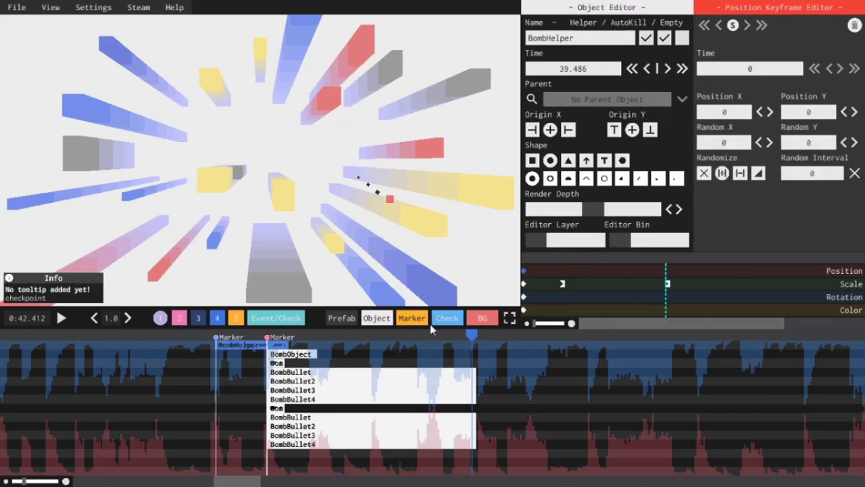
left_click_drag(430, 329, 246, 338)
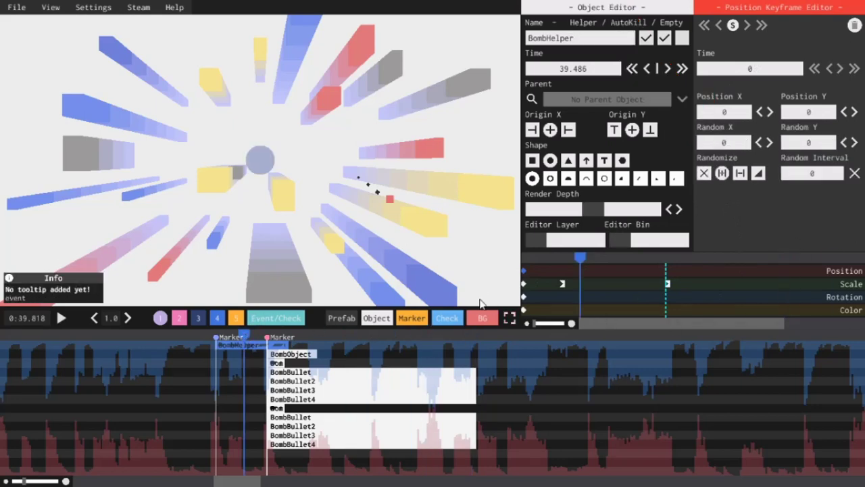
Scroll the position values to X 26, Y 17 with random X 33, Y -17.
scroll(735, 115, "up", 15)
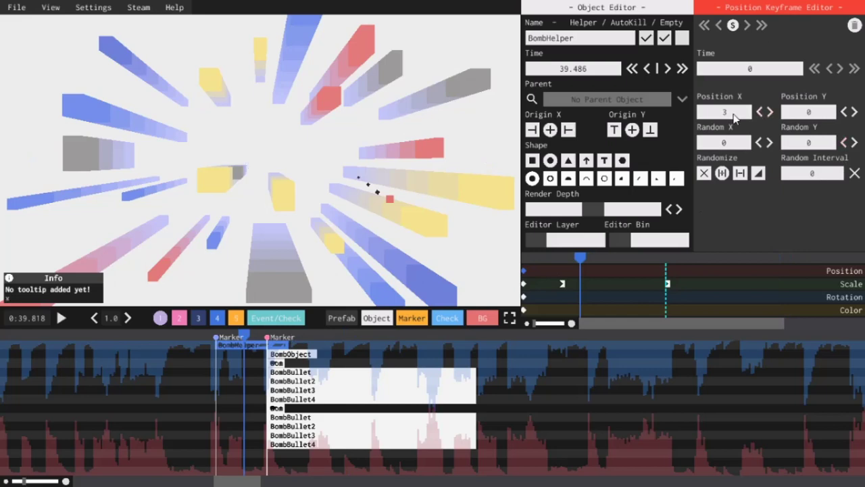
scroll(735, 143, "up", 12)
scroll(735, 143, "up", 20)
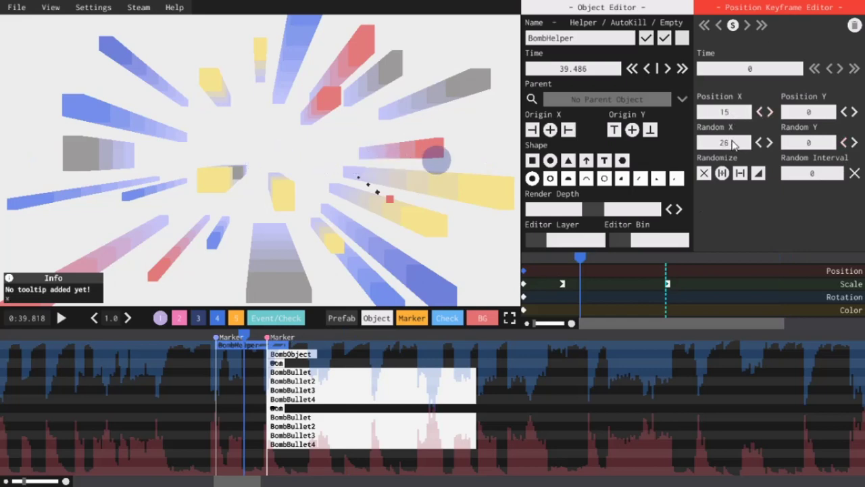
scroll(736, 117, "up", 10)
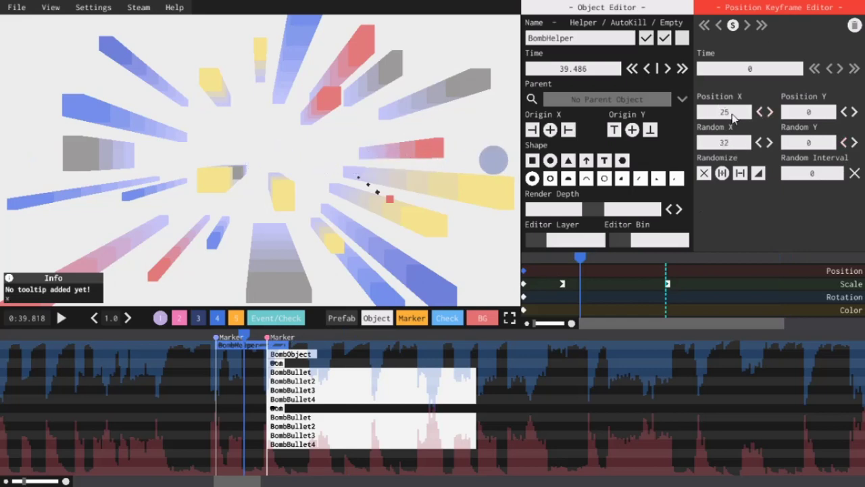
scroll(726, 112, "up", 10)
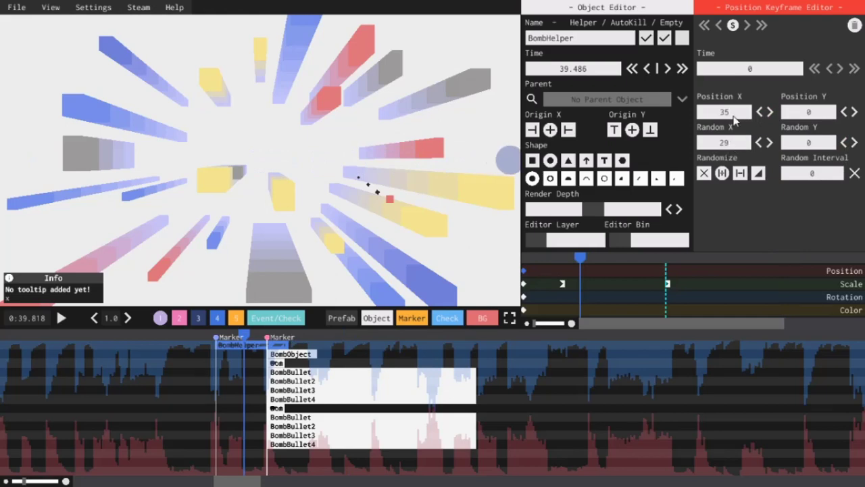
scroll(732, 145, "down", 12)
scroll(821, 115, "up", 20)
scroll(811, 143, "down", 13)
scroll(811, 145, "down", 3)
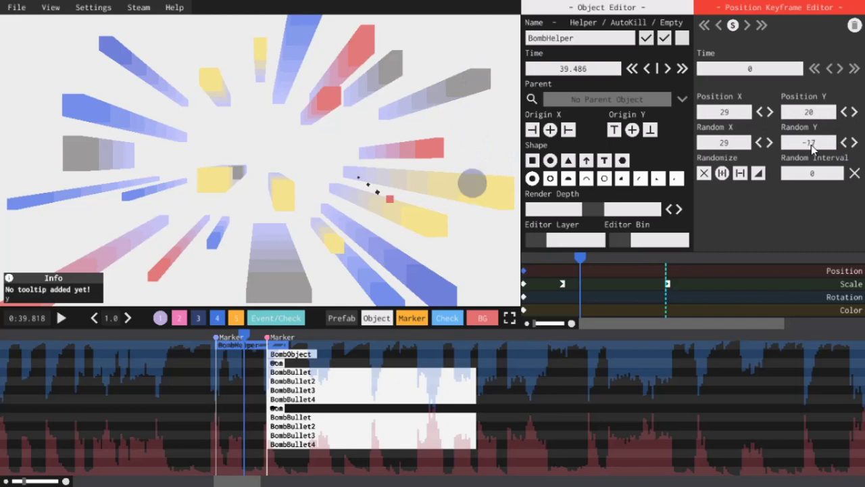
scroll(818, 121, "down", 4)
scroll(813, 117, "up", 1)
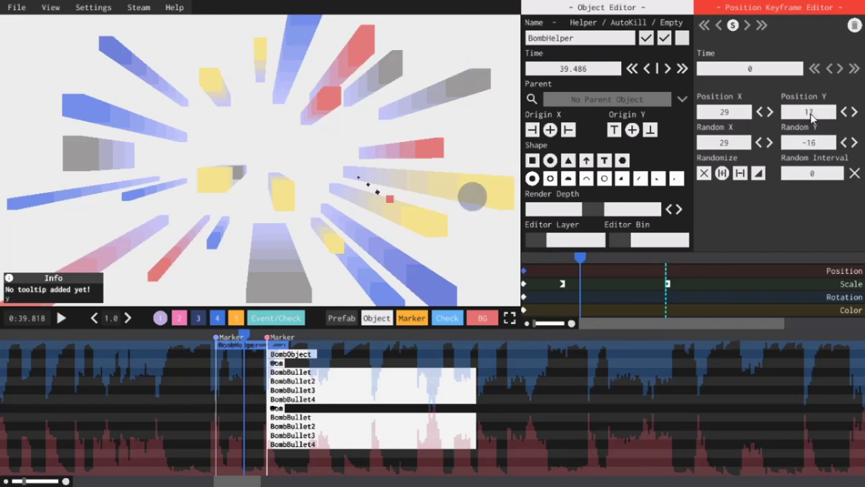
scroll(815, 145, "down", 1)
scroll(727, 146, "down", 6)
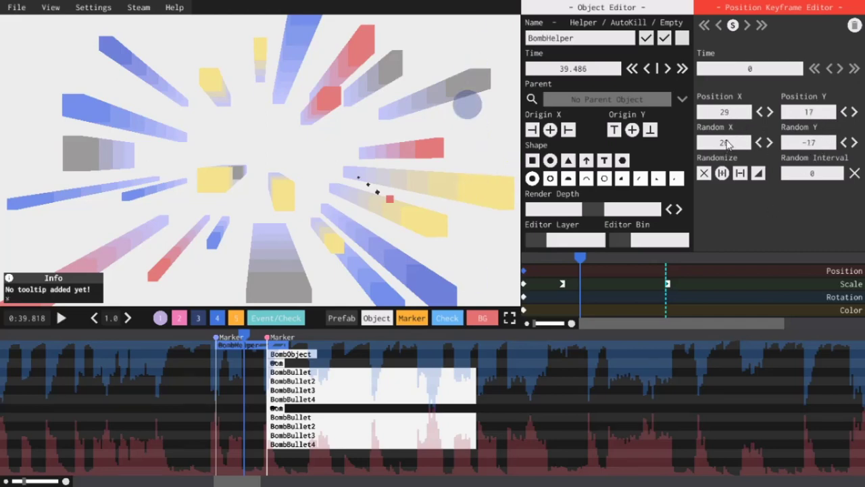
scroll(731, 145, "up", 9)
scroll(736, 145, "up", 1)
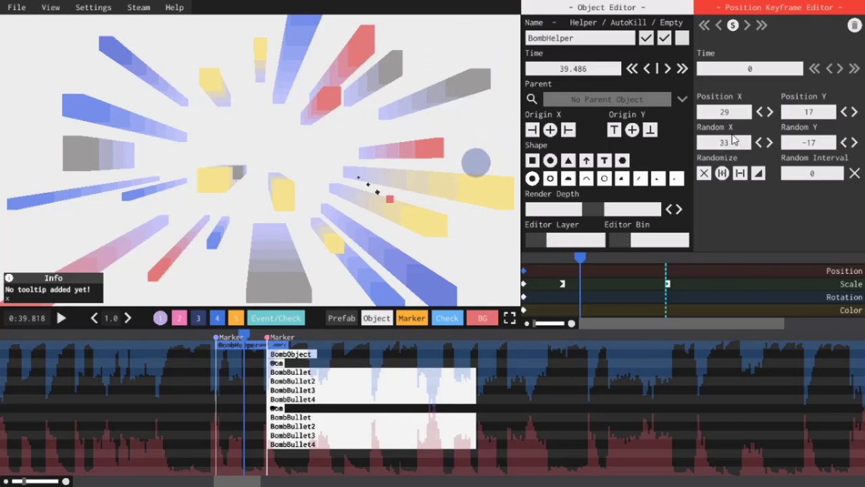
scroll(735, 115, "down", 3)
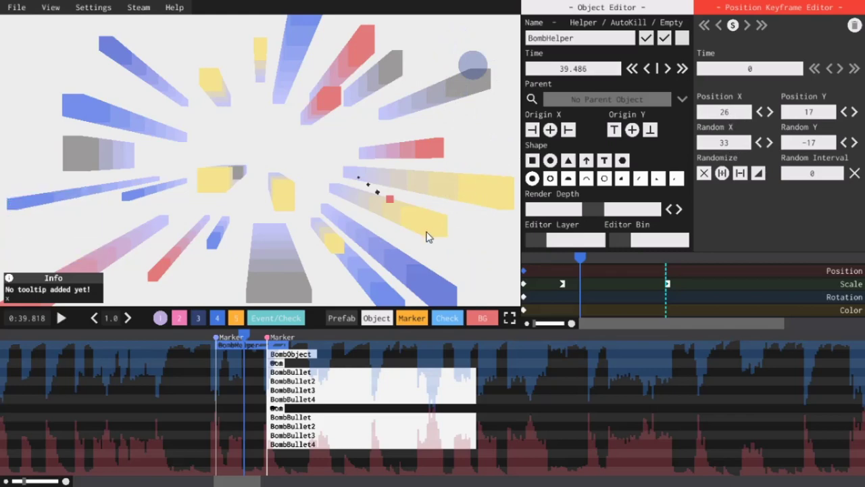
Box-select BombHelper and all the bomb objects together in the Multi Object Editor.
left_click(248, 407)
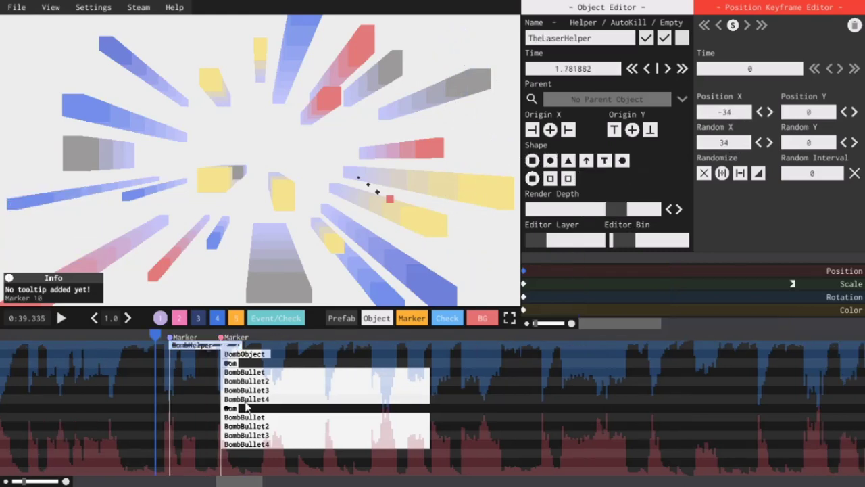
left_click(201, 346)
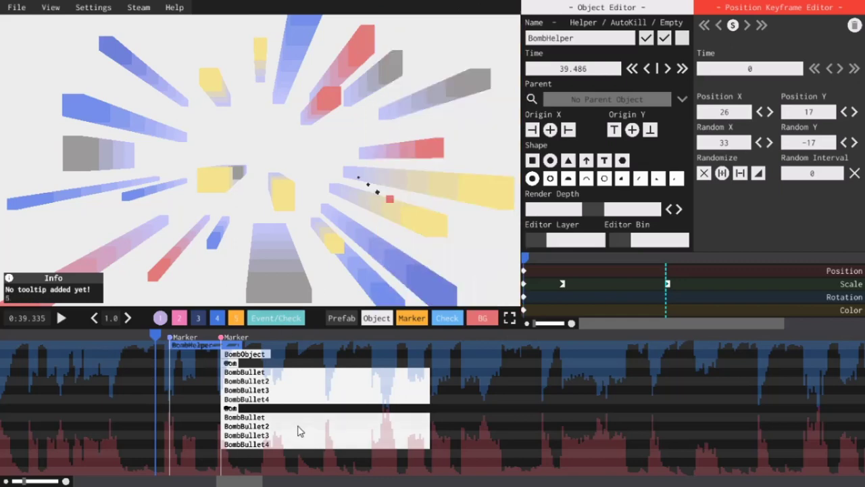
mouse_move(262, 480)
left_mouse_down()
mouse_move(152, 481)
mouse_move(251, 484)
left_mouse_up()
left_click_drag(505, 457, 199, 336)
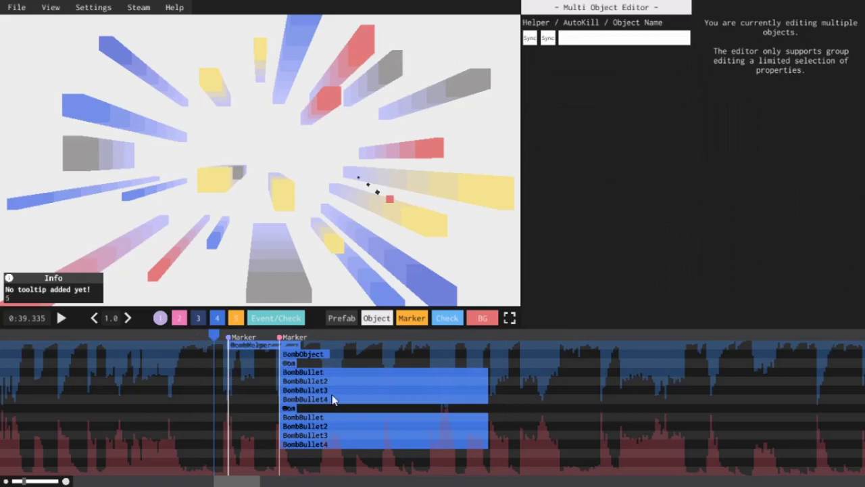
Save the selected bomb objects as a new external prefab named GPBomb with type Bombs.
left_click(341, 318)
scroll(476, 249, "up", 15)
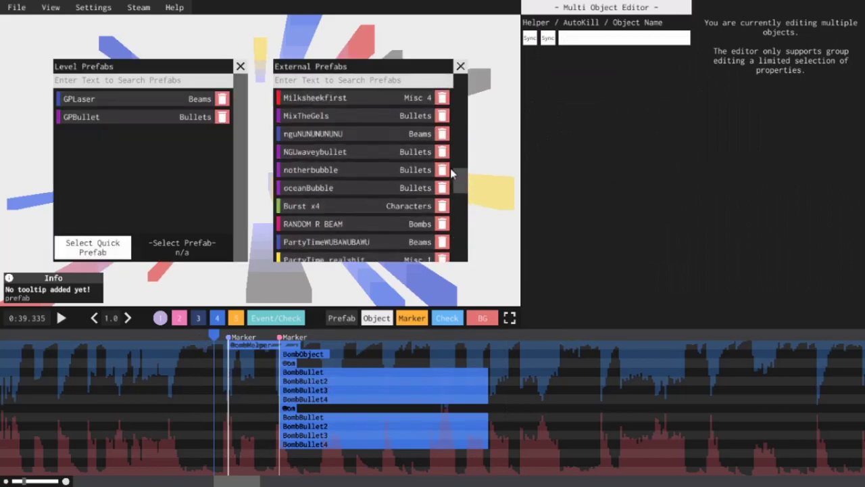
left_click(377, 98)
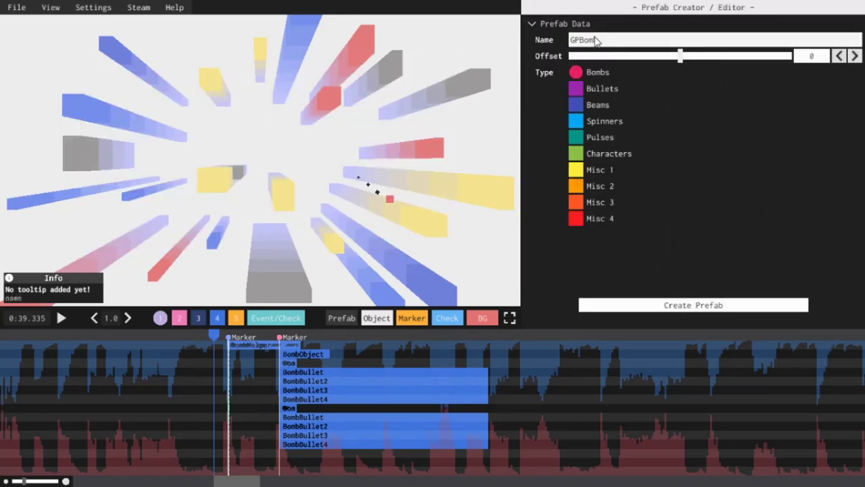
left_click(691, 305)
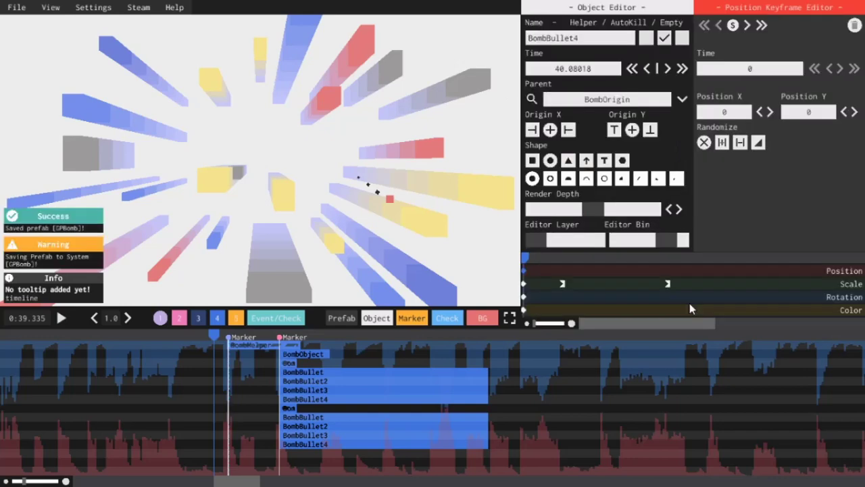
Move the playhead to about 0:40, import GPBomb, and place an instance one row below the bullets.
left_click(235, 342)
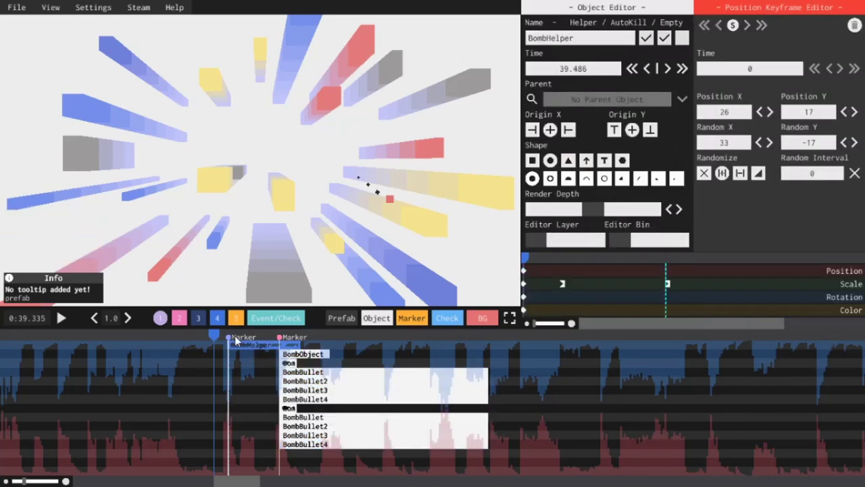
left_click_drag(230, 334, 281, 336)
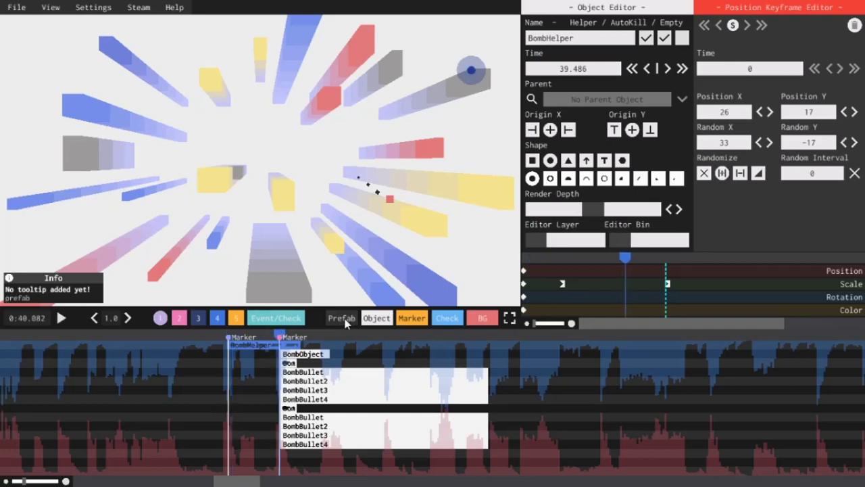
left_click(346, 323)
left_click_drag(460, 91, 468, 264)
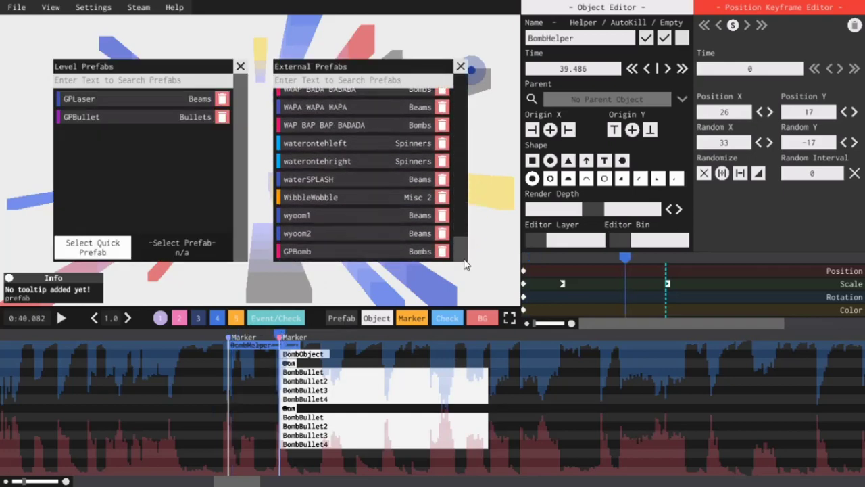
left_click(322, 256)
left_click(103, 135)
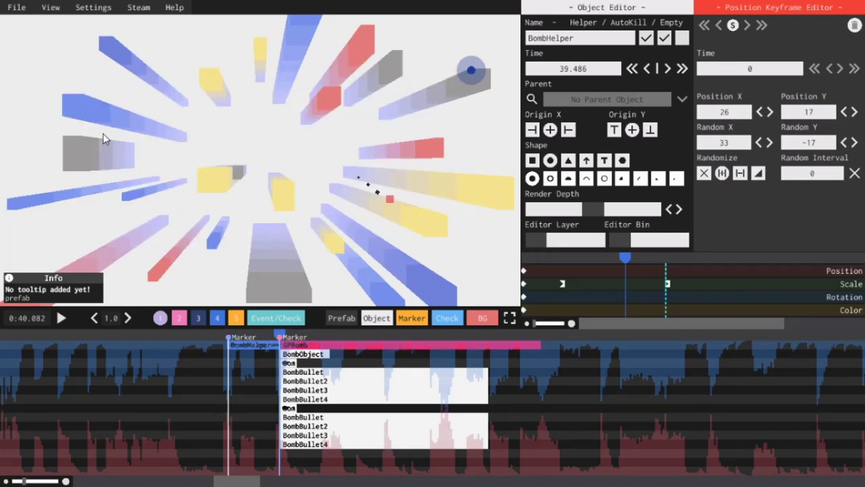
left_click_drag(342, 348, 346, 456)
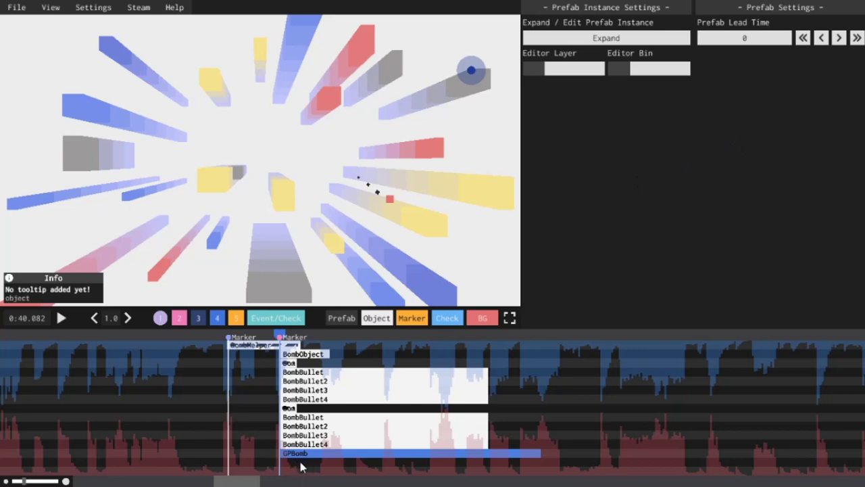
Set the GPBomb instance's prefab lead time to -0.6 and reopen the prefab lists.
left_click(822, 40)
left_click(822, 39)
left_click(822, 40)
left_click(822, 39)
left_click(822, 39)
left_click(822, 39)
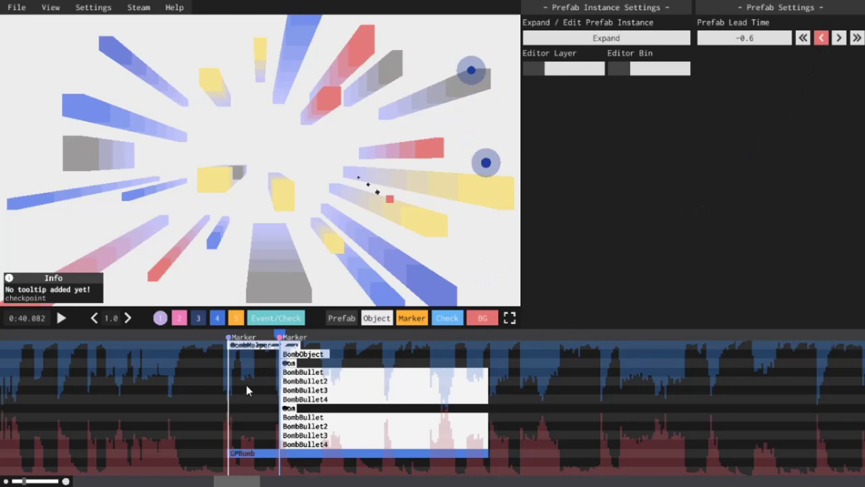
left_click(343, 318)
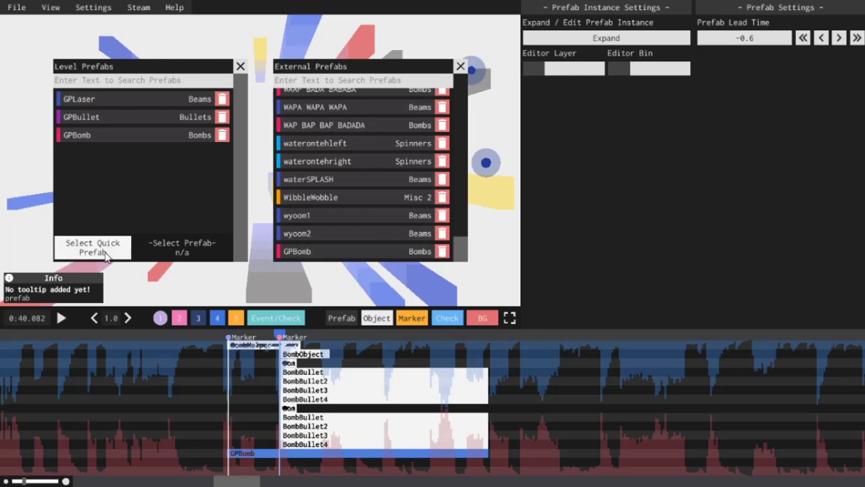
Choose GPBomb from Level Prefabs as the quick prefab and close the prefab windows.
left_click(104, 253)
left_click(148, 135)
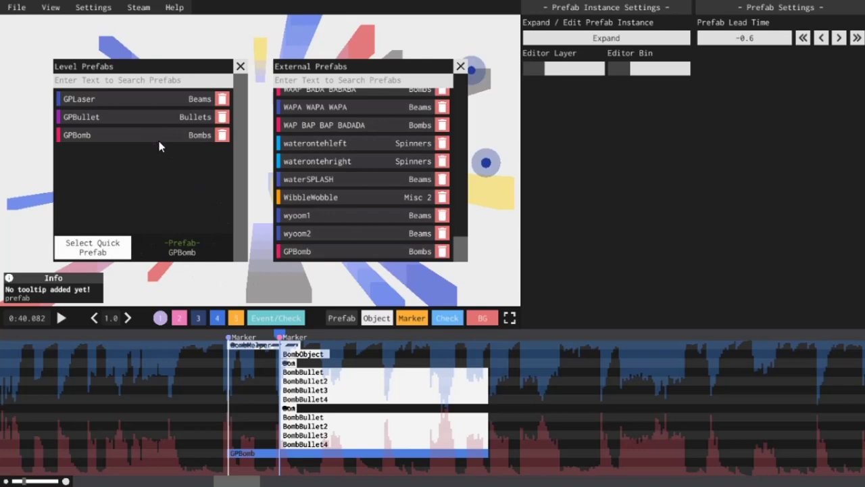
left_click(240, 66)
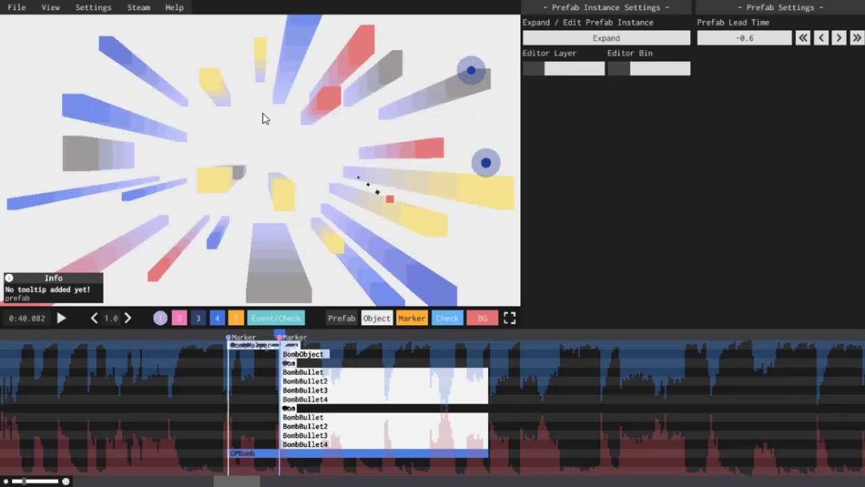
left_click_drag(238, 481, 128, 483)
Rewind the playhead to about 0:09 and play the level to preview the bombs.
left_click_drag(132, 338, 103, 335)
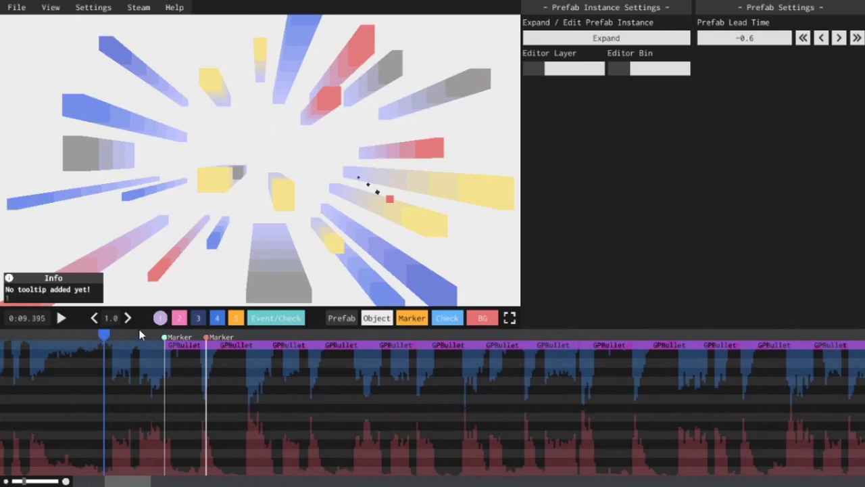
left_click(61, 321)
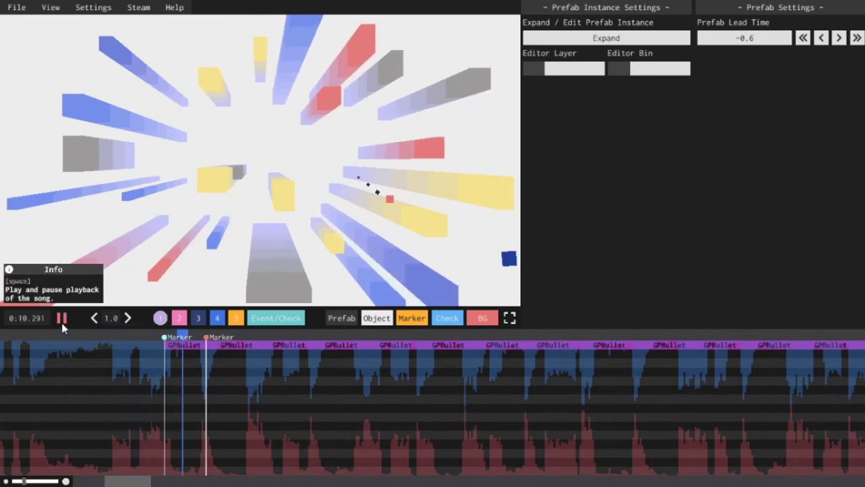